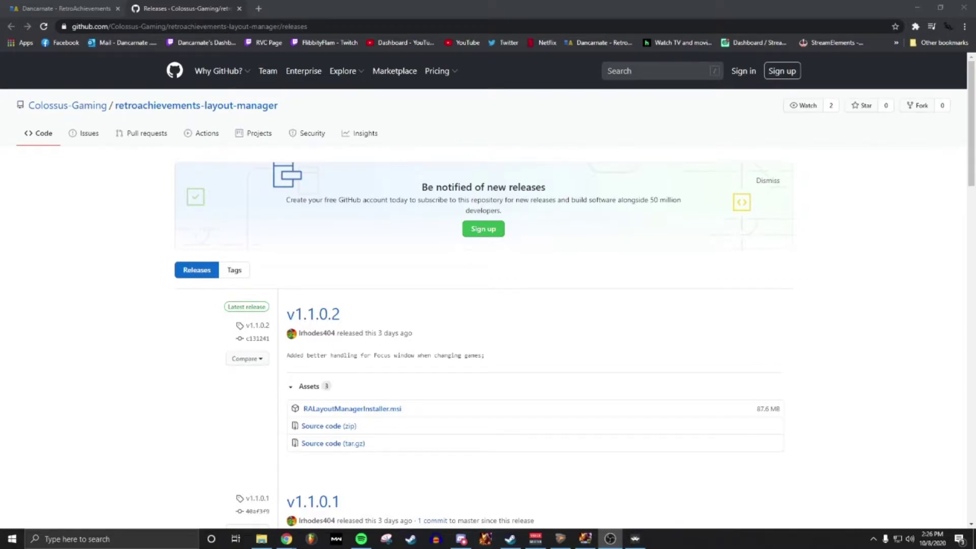
Step: Download RALayoutManagerInstaller.msi from the v1.1.0.2 release and run its setup wizard through the installation folder selection
click(352, 409)
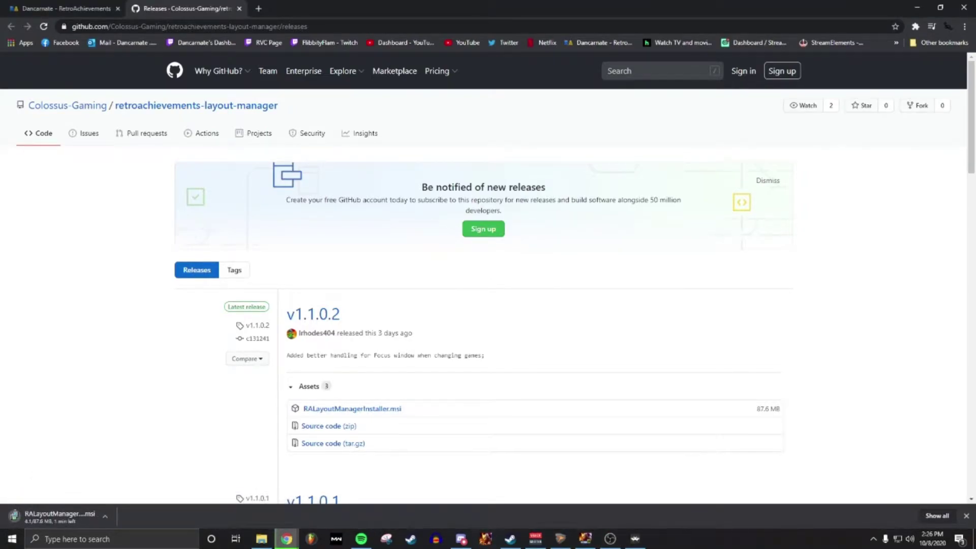
key(ctrl+l)
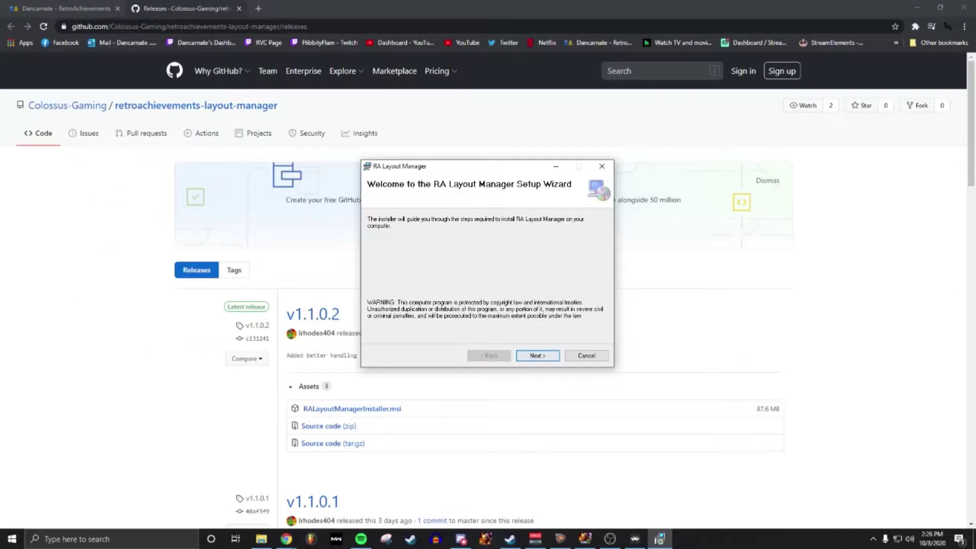
key(Return)
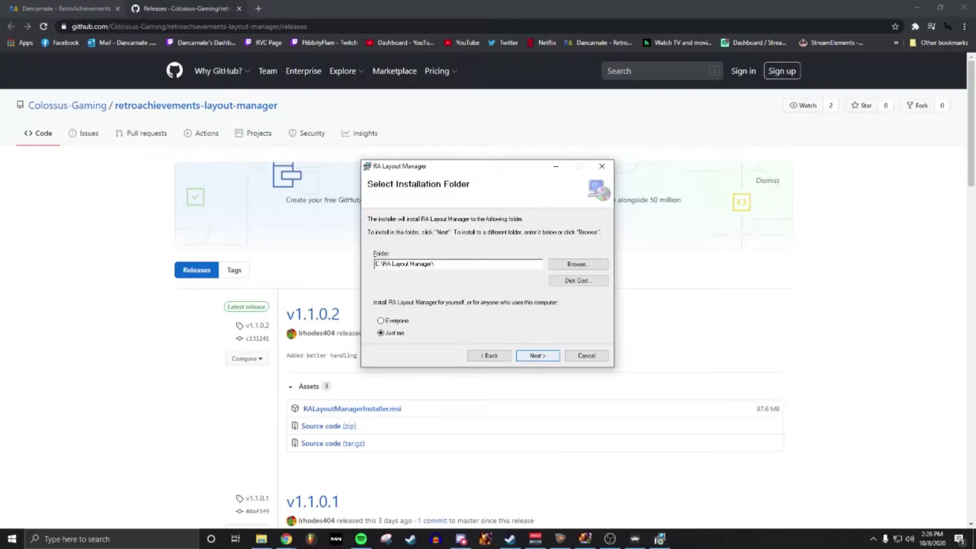
key(alt+r)
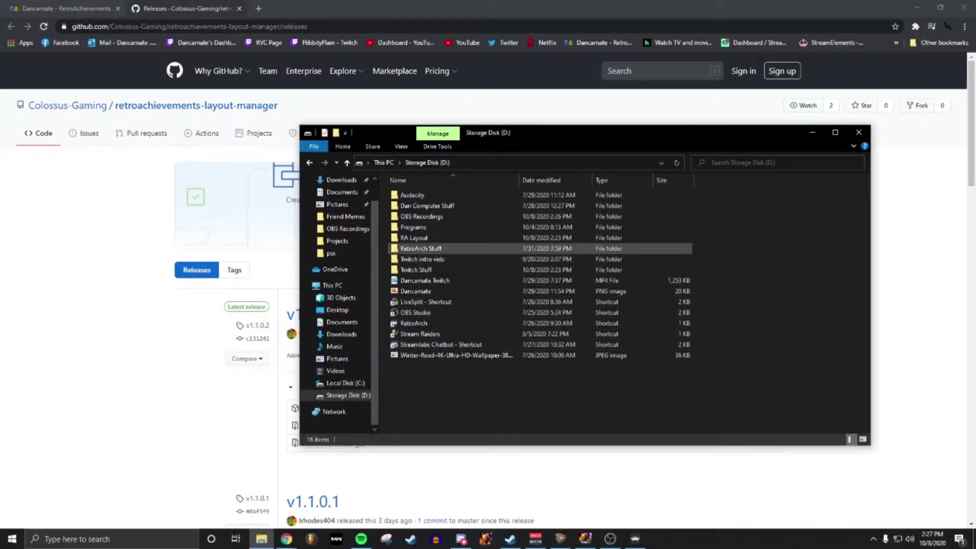
Step: Launch Retro Achievement Tracker from the RA Layout folder on drive D: and accept the update to version 1.1.0.3
click(414, 238)
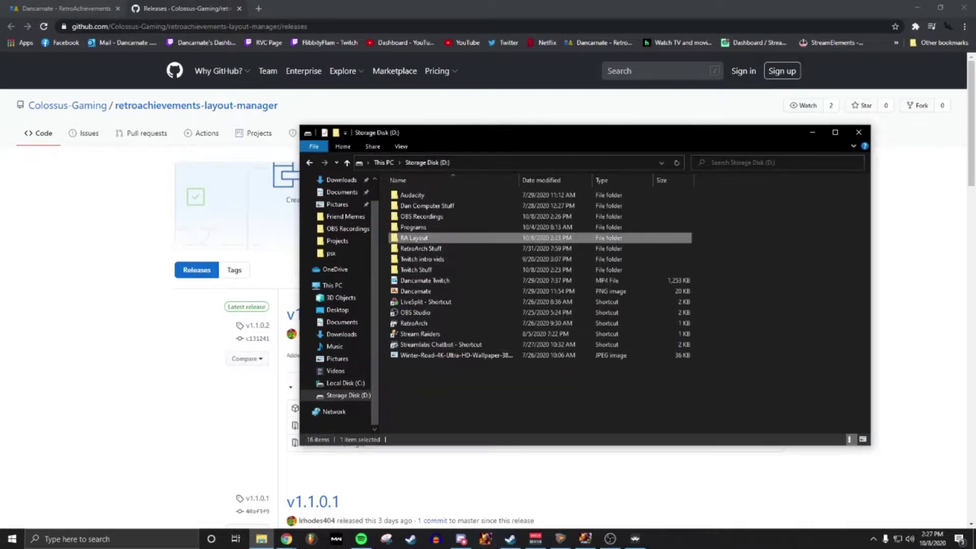
double_click(414, 238)
scroll(409, 325, down, 2)
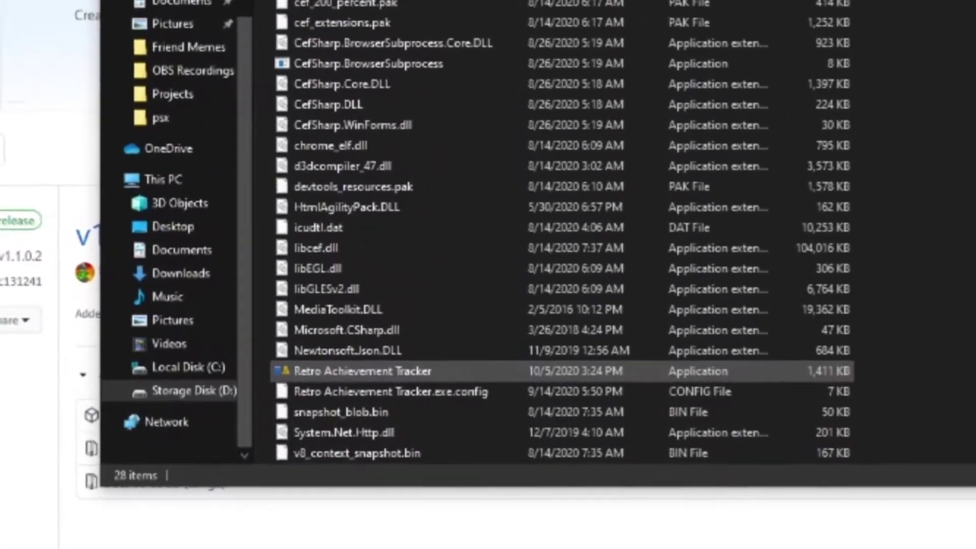
mouse_move(427, 385)
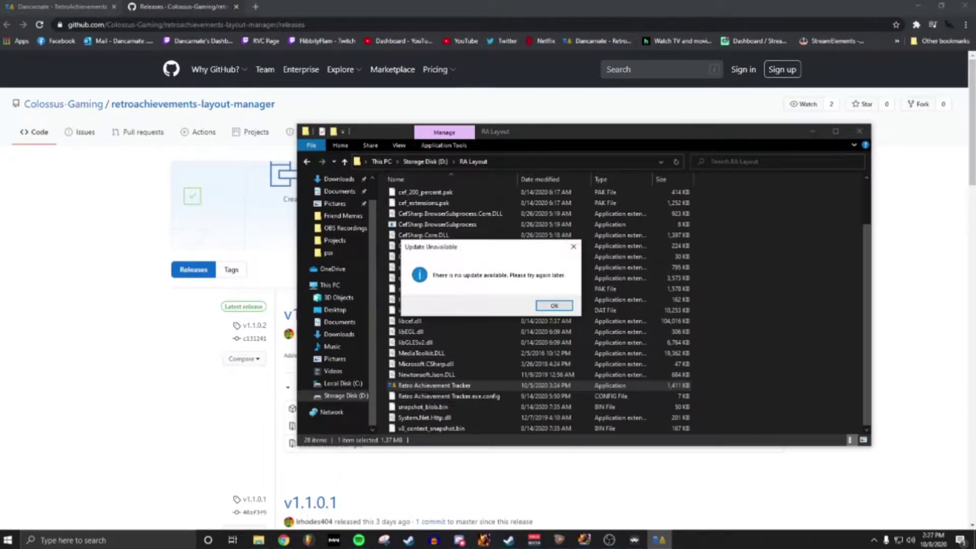
click(554, 306)
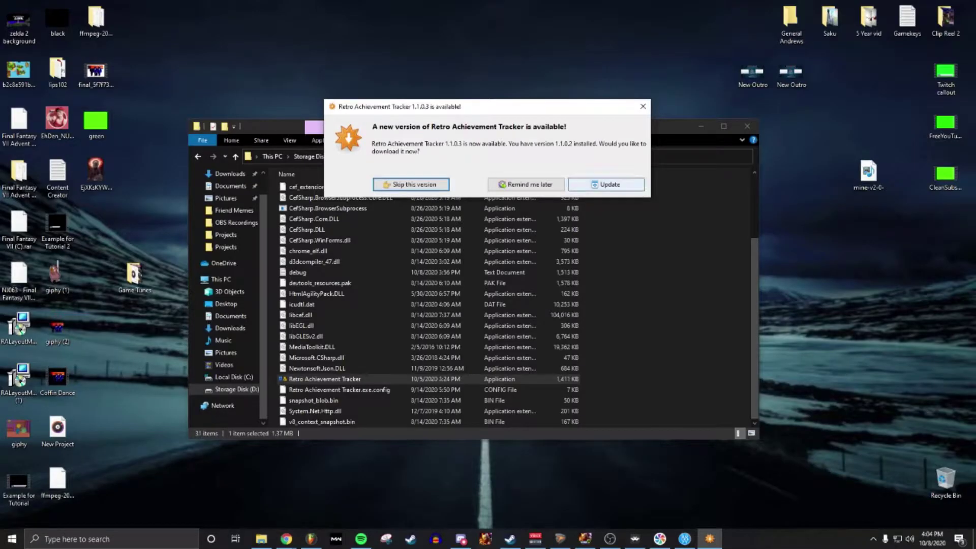
click(606, 184)
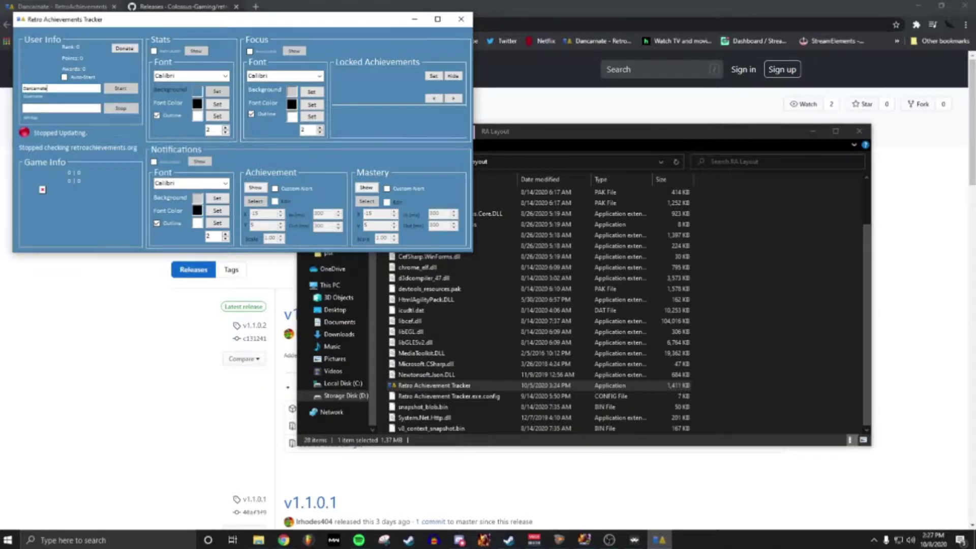
Step: Copy the API key from the RetroAchievements account settings and enter it in the tracker's API key field
drag(204, 19, 518, 85)
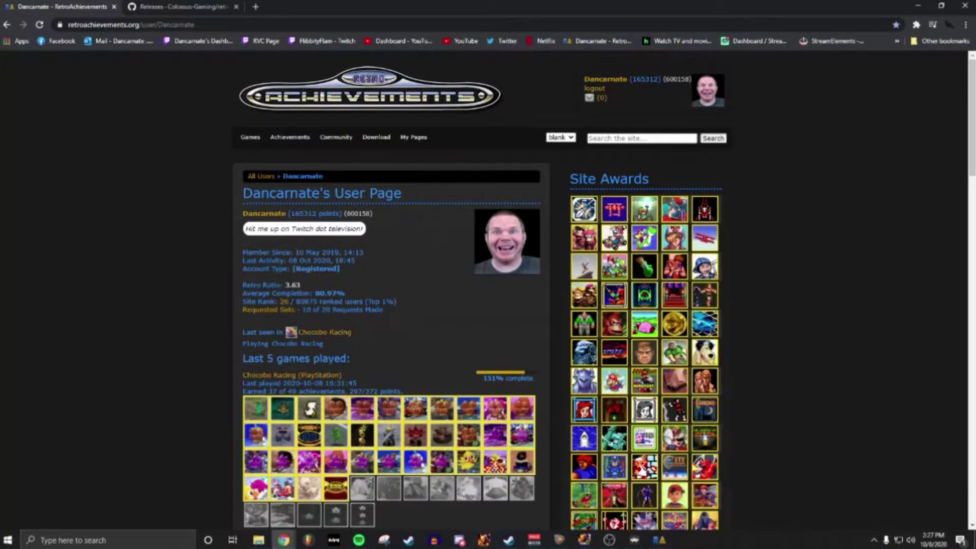
mouse_move(414, 137)
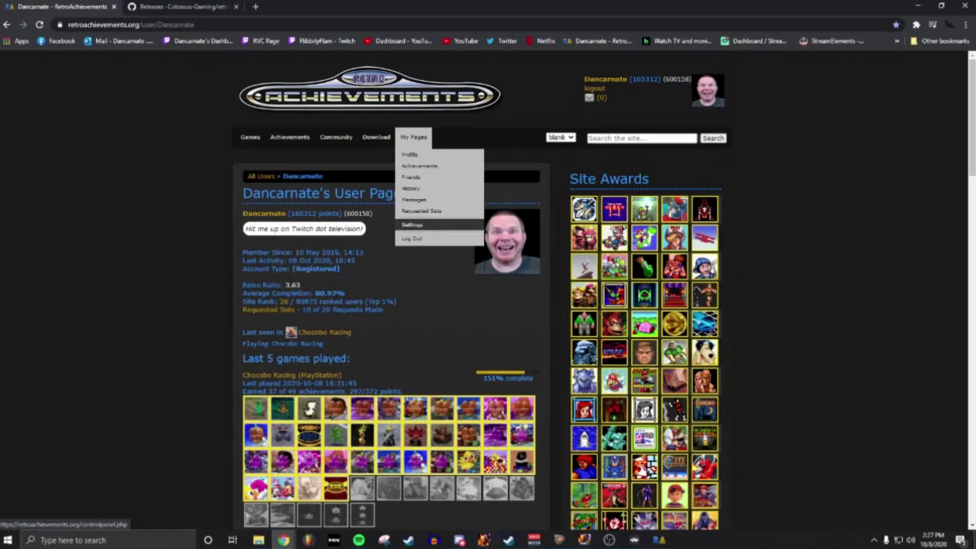
click(411, 225)
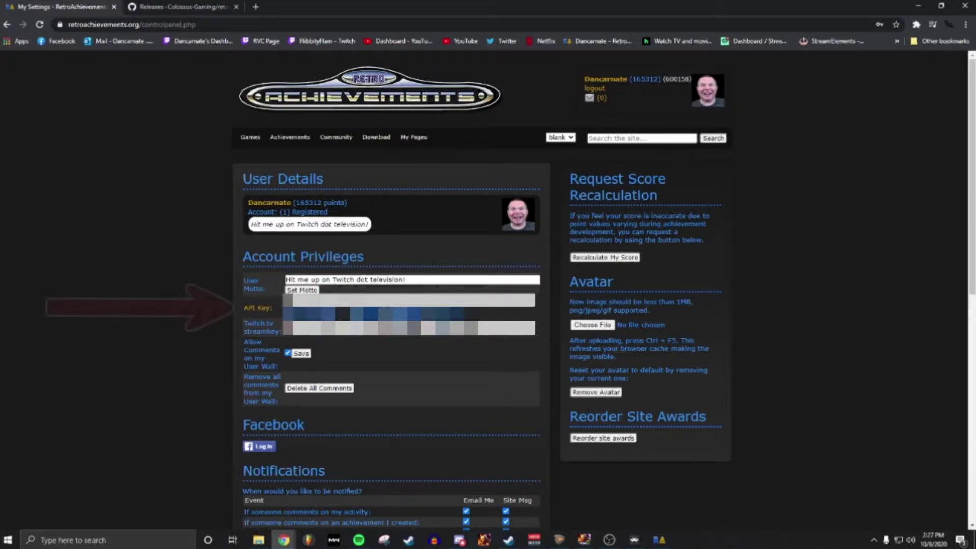
double_click(355, 300)
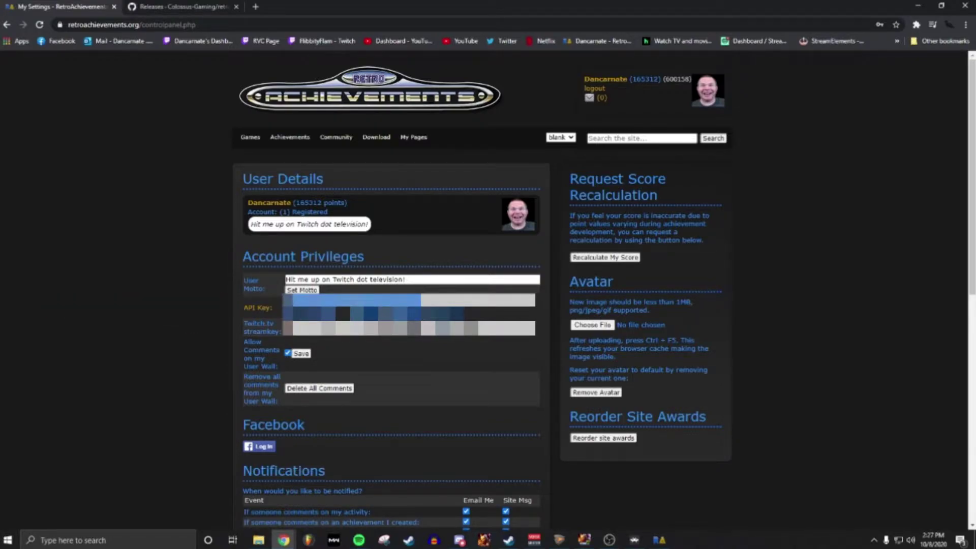
click(356, 301)
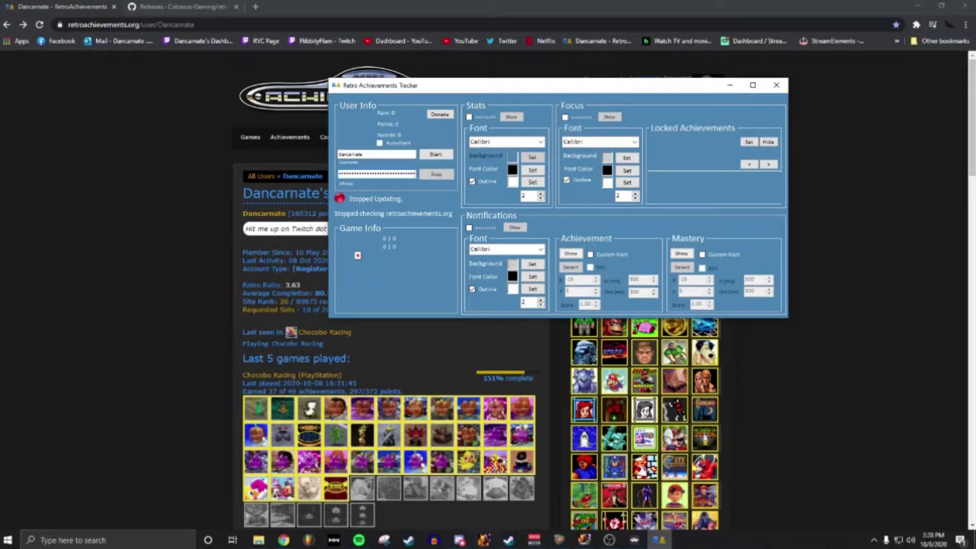
Step: Start the tracker's updating and arrange its main and Notifications windows so they do not overlap
click(436, 154)
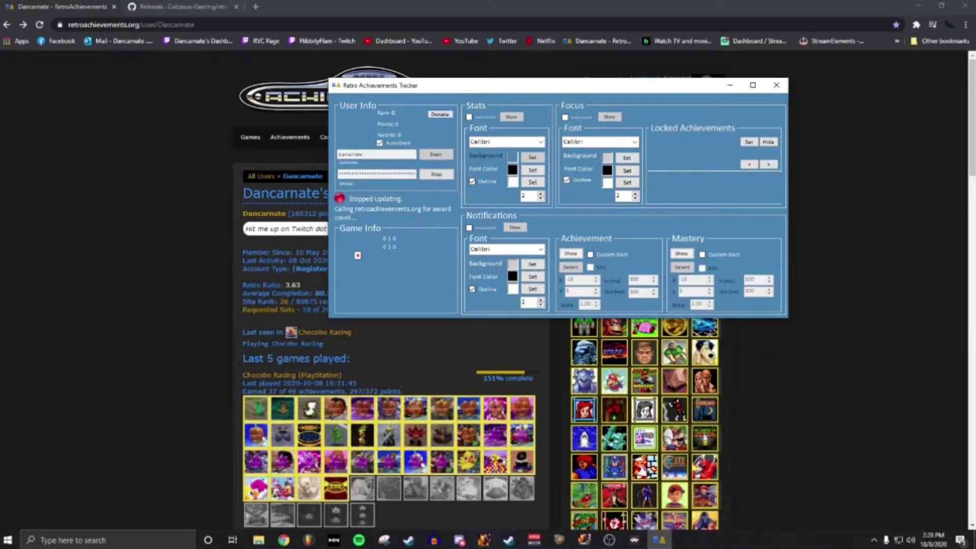
drag(510, 88, 181, 31)
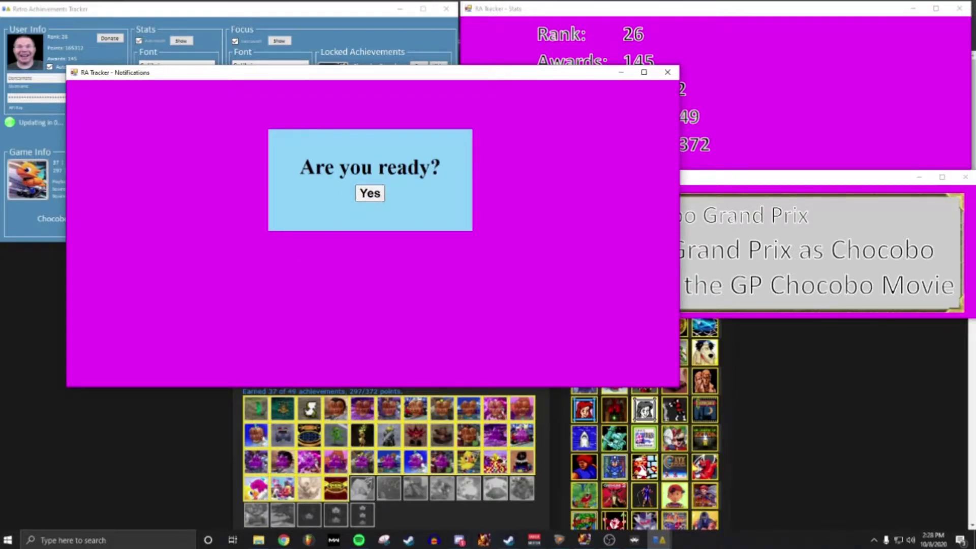
drag(366, 76, 298, 223)
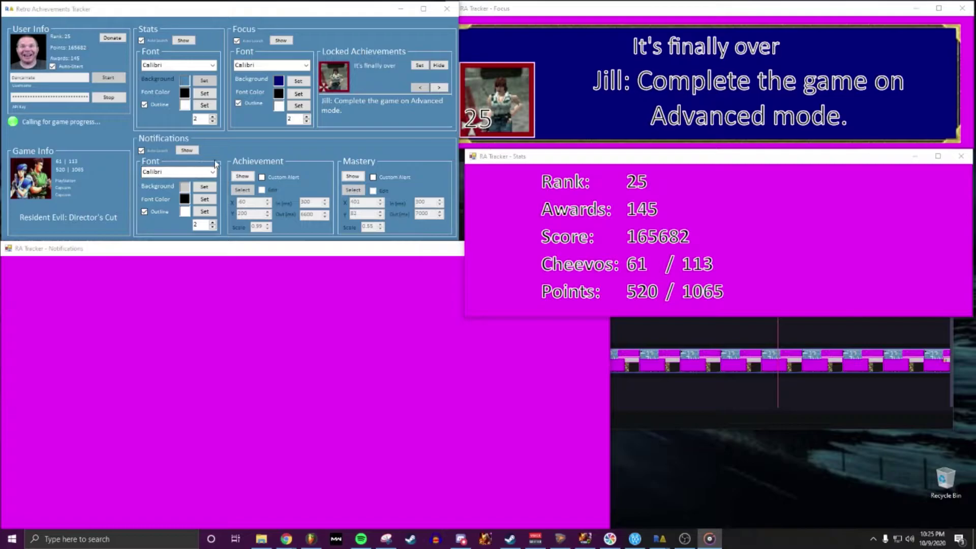
Step: Preview the achievement and mastery alerts in the Notifications window
click(251, 178)
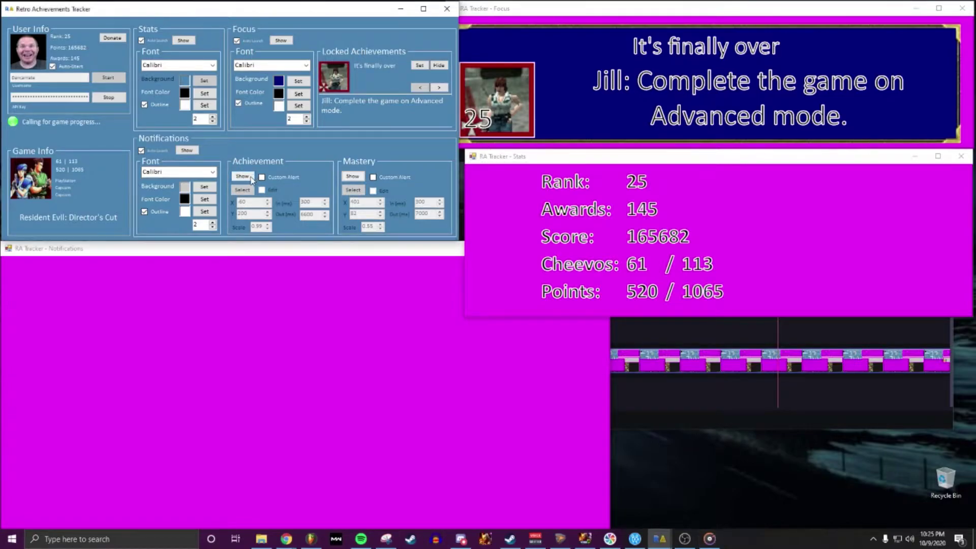
click(359, 179)
click(357, 178)
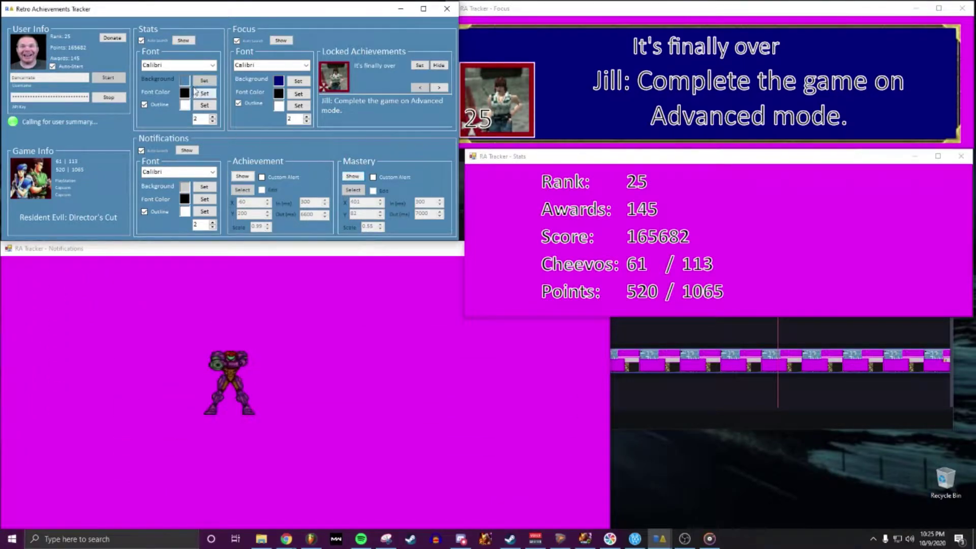
Step: Try Calibri Light and Comic Sans MS as the Stats font, and restore Calibri
click(186, 65)
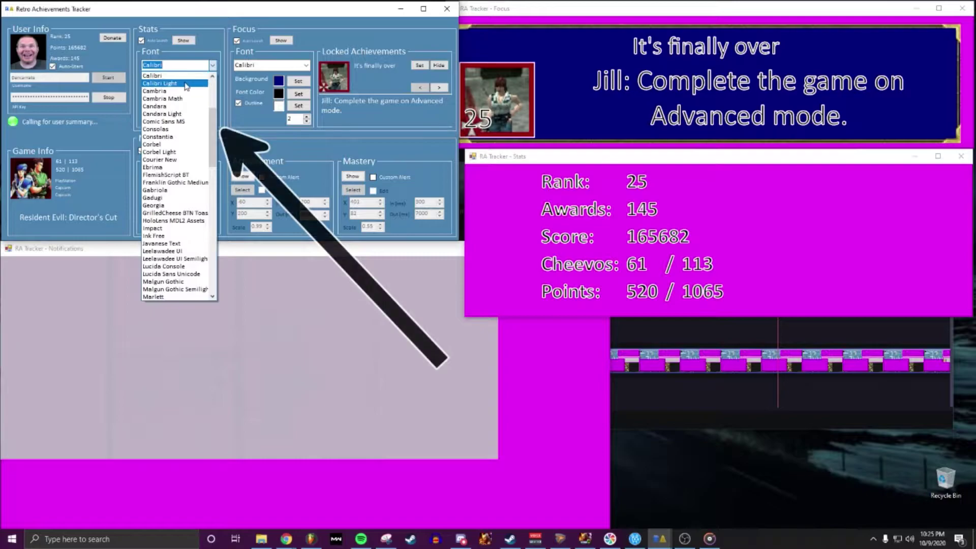
click(185, 83)
click(213, 65)
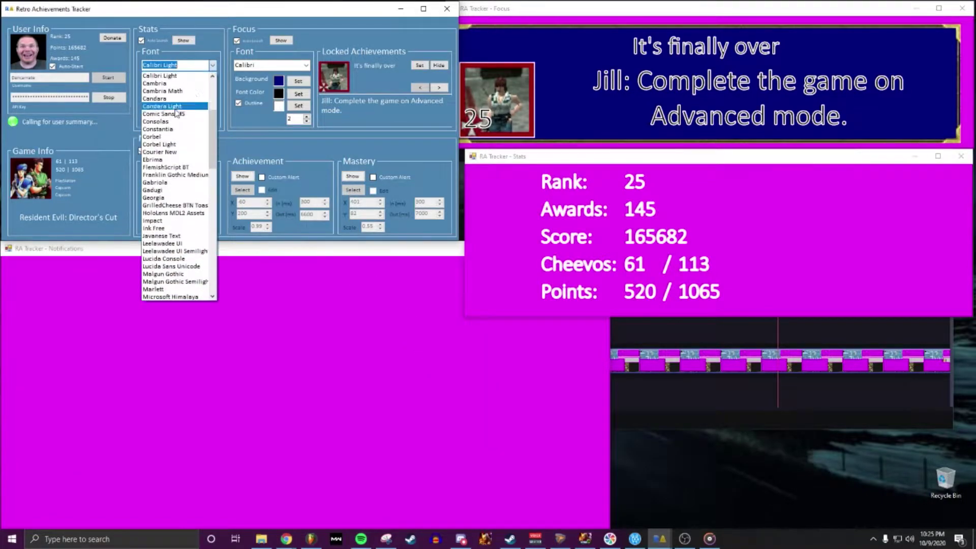
click(168, 121)
click(212, 65)
scroll(168, 148, up, 10)
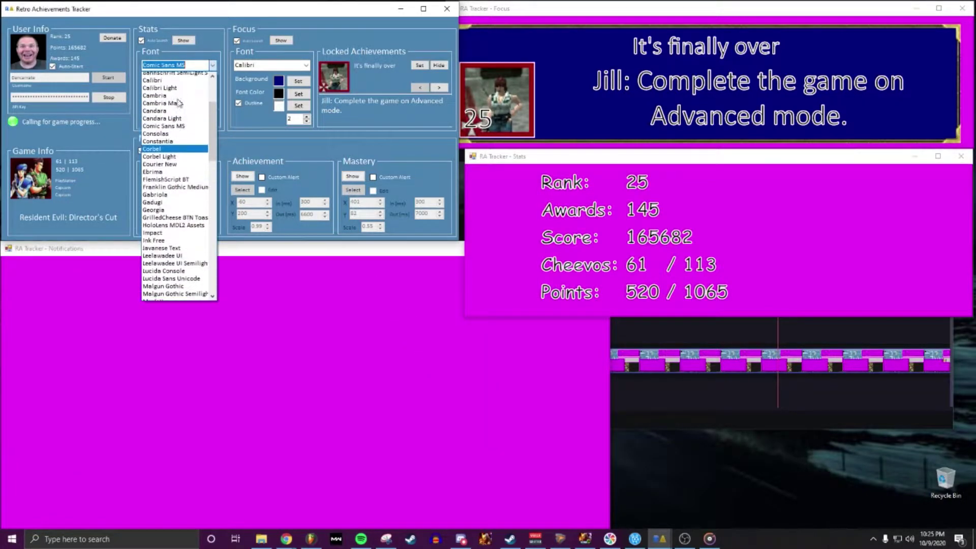
click(168, 146)
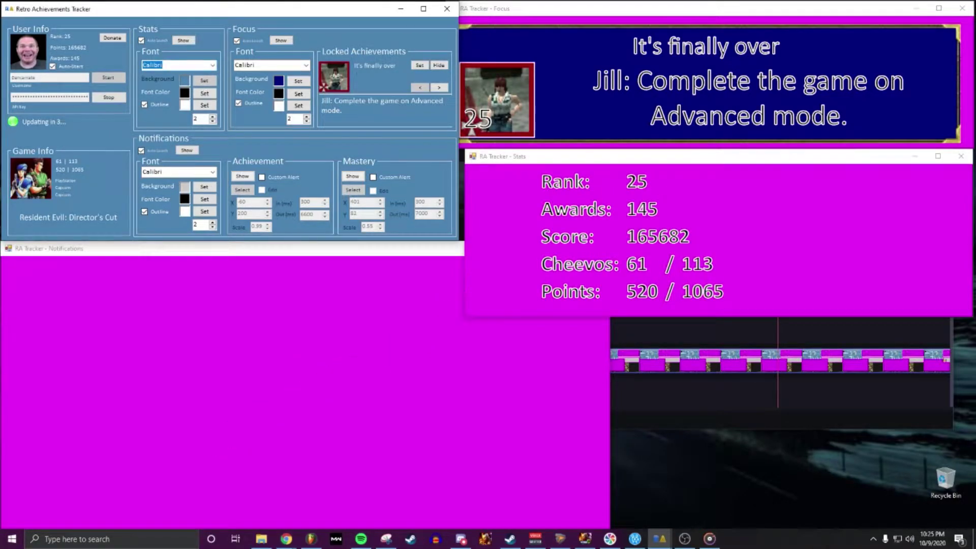
key(alt+Tab)
key(alt+Tab)
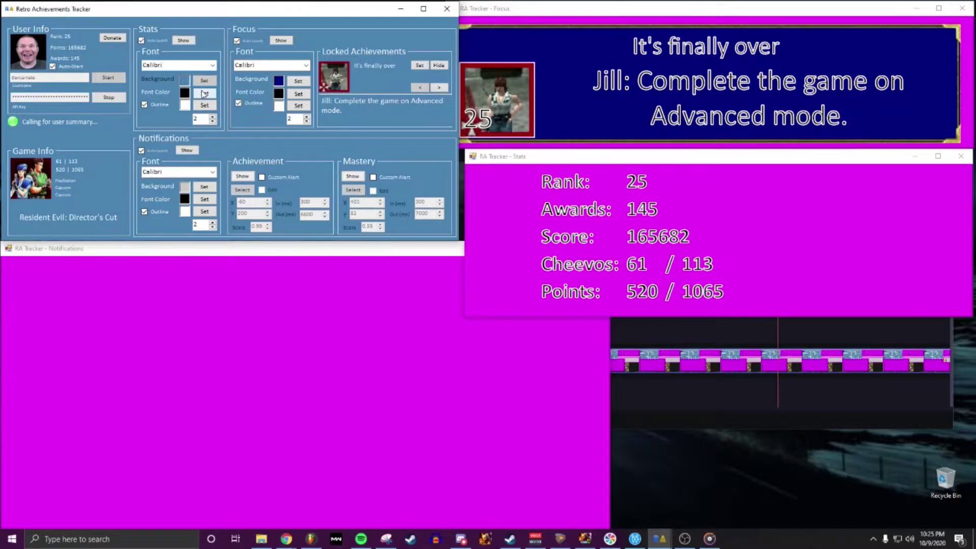
Step: Try a teal font color for Stats, restore black, and raise the outline thickness before returning it to 2
click(204, 94)
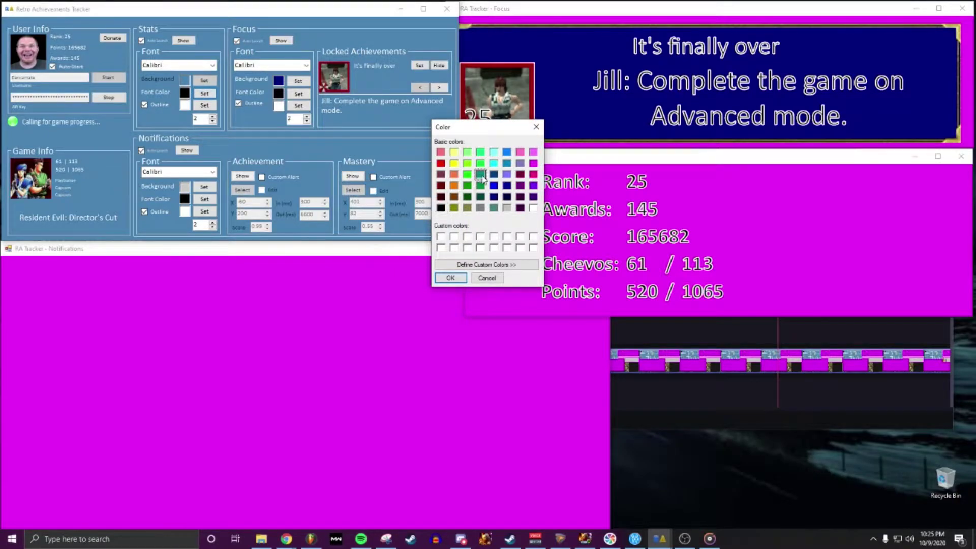
click(450, 278)
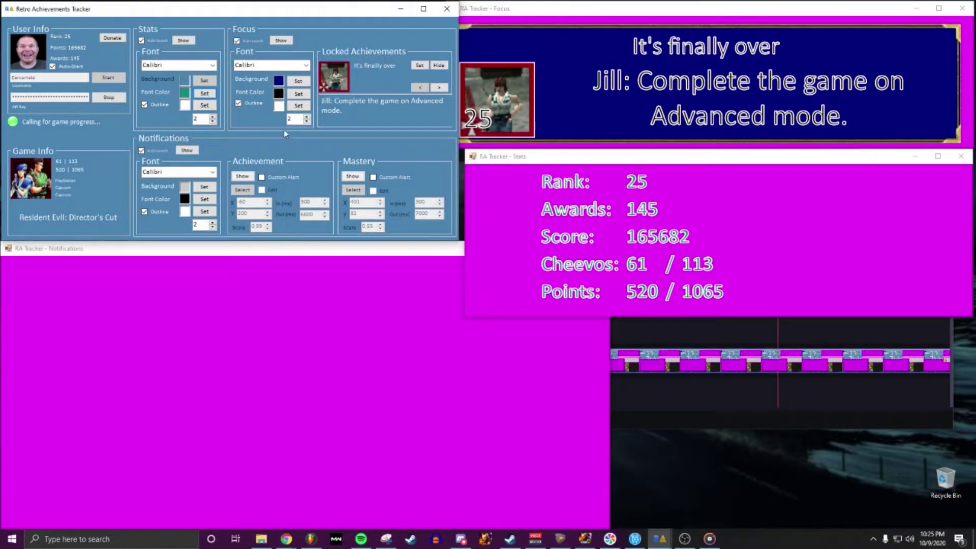
click(205, 94)
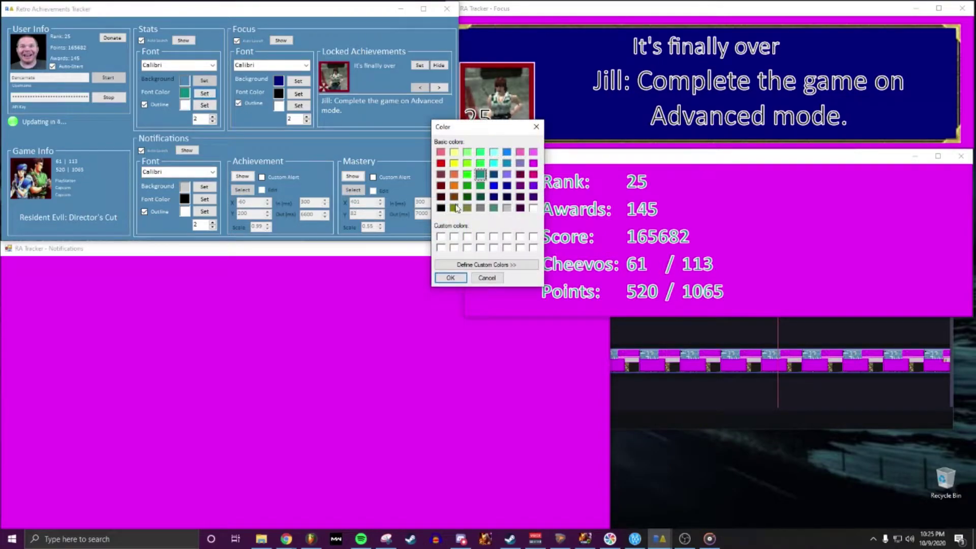
click(440, 208)
click(451, 277)
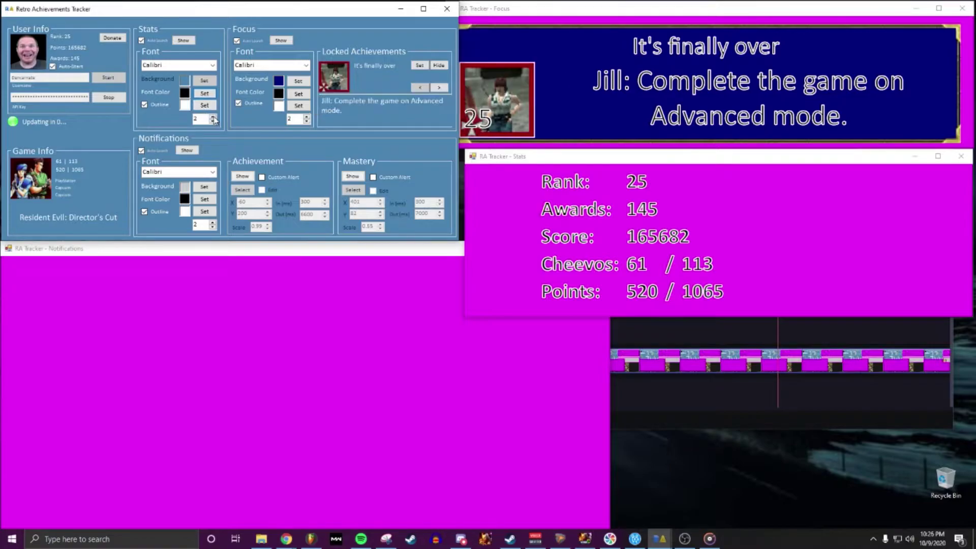
click(212, 116)
click(212, 121)
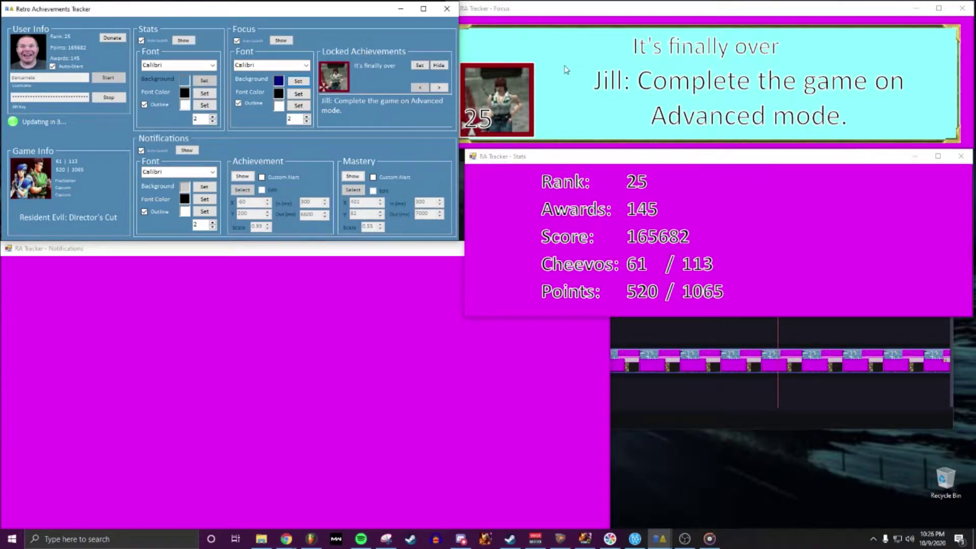
Step: Set the Focus window's background color to dark navy blue
click(300, 83)
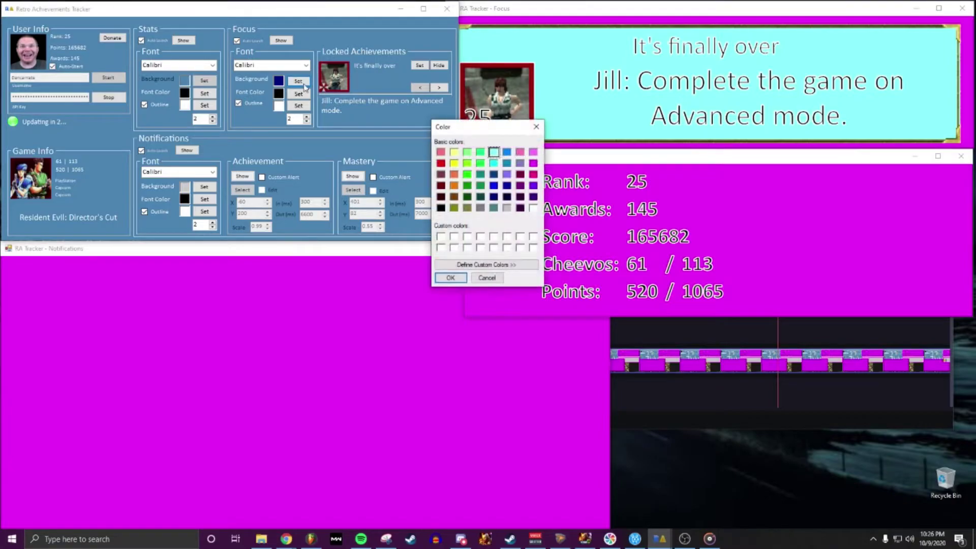
click(493, 196)
click(450, 277)
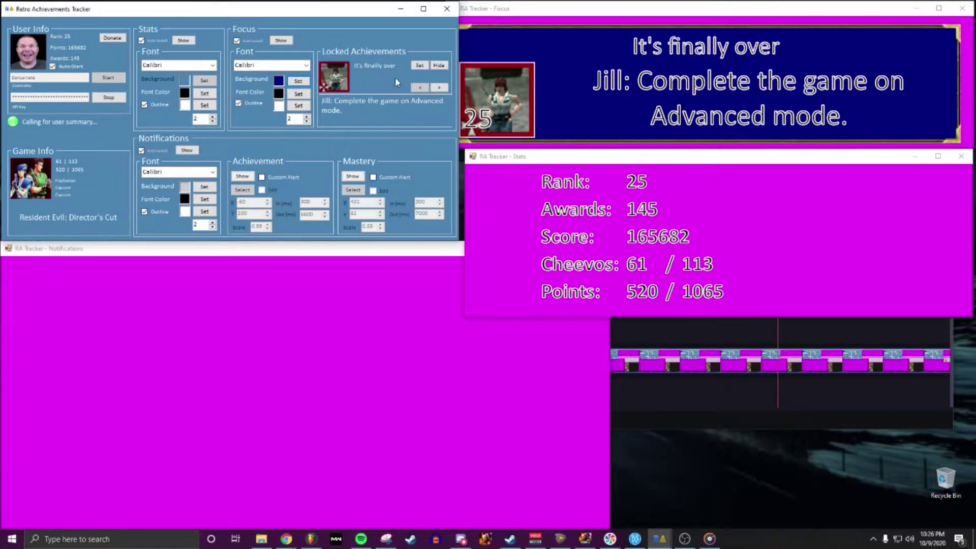
Step: Browse the locked achievements and set "You should use a box next time, to hide" as the focused one
click(442, 89)
click(442, 89)
click(442, 89)
click(442, 90)
click(420, 90)
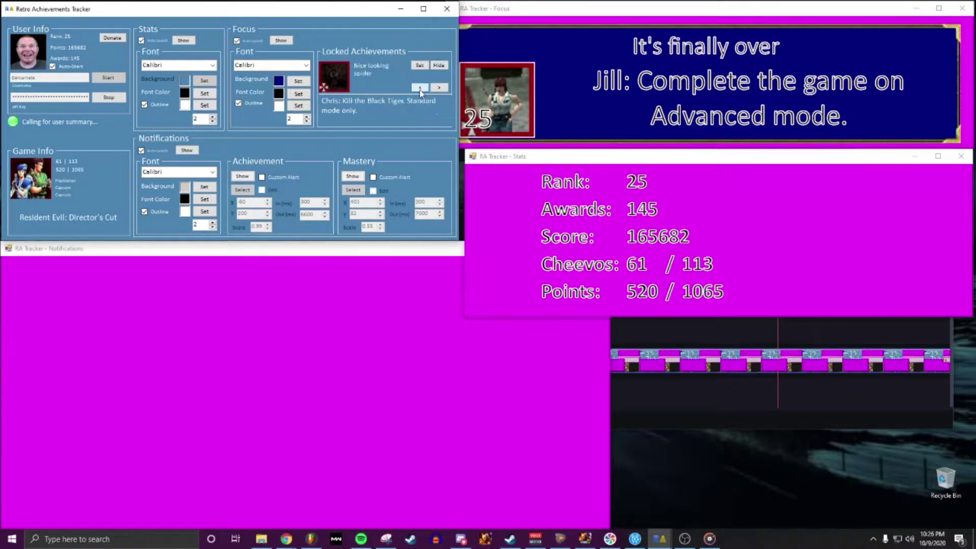
click(420, 90)
click(420, 90)
click(442, 91)
click(442, 91)
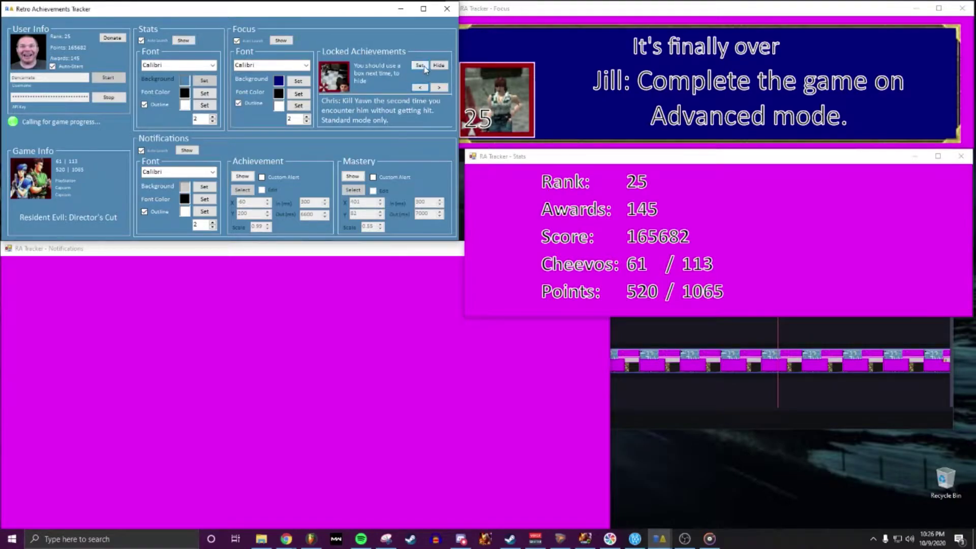
click(420, 65)
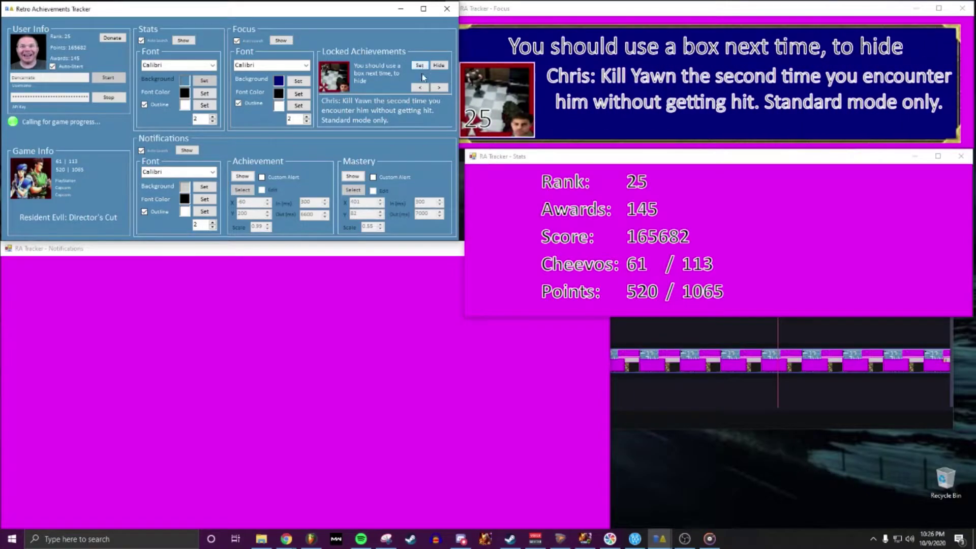
Step: Go back through the locked achievements to "It's finally over" and set it as the focused one
click(419, 89)
click(421, 66)
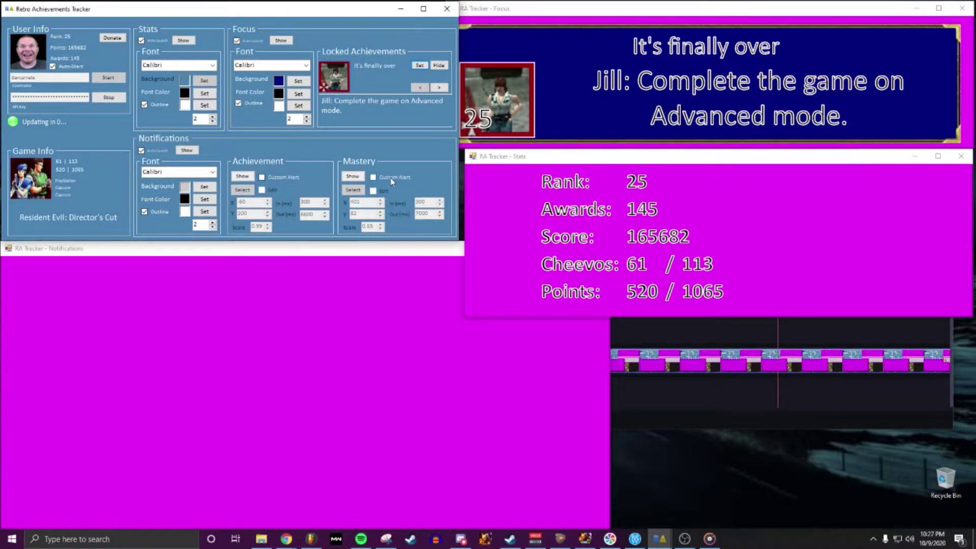
Step: Enable the custom achievement alert, then place the reloaded Notifications window below the tracker and accept its readiness prompt
click(261, 178)
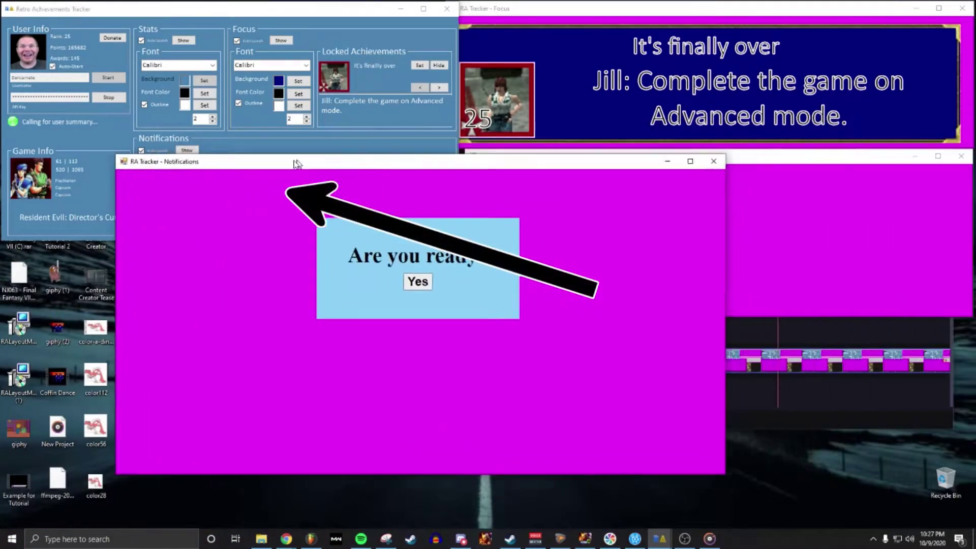
drag(295, 167, 183, 217)
click(302, 334)
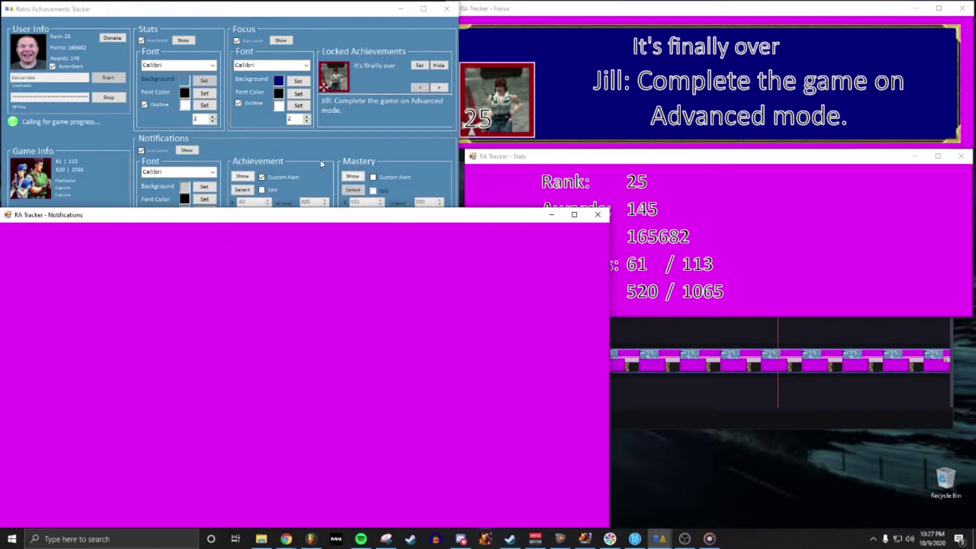
Step: Choose the Coffin Dance video from the Desktop as the custom achievement alert
click(320, 160)
click(249, 191)
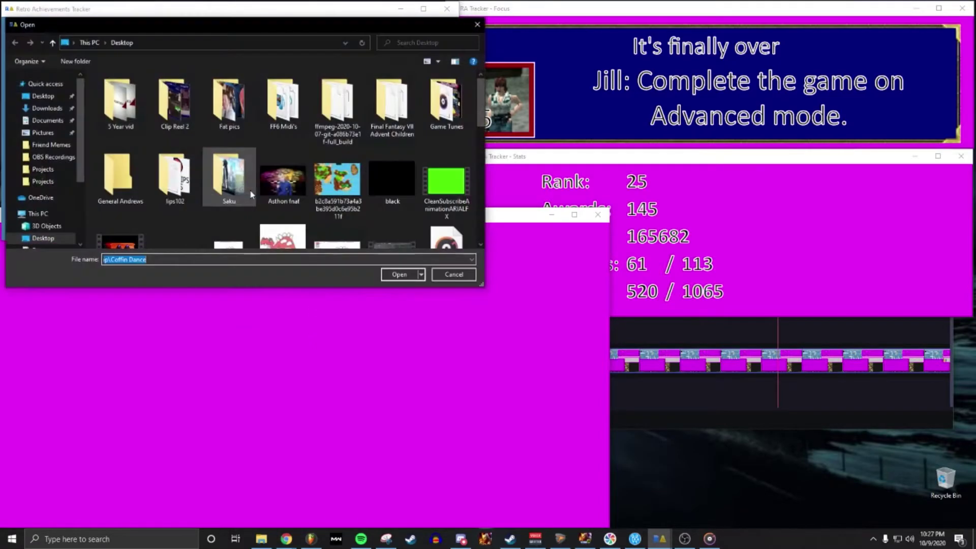
scroll(194, 193, down, 2)
click(120, 136)
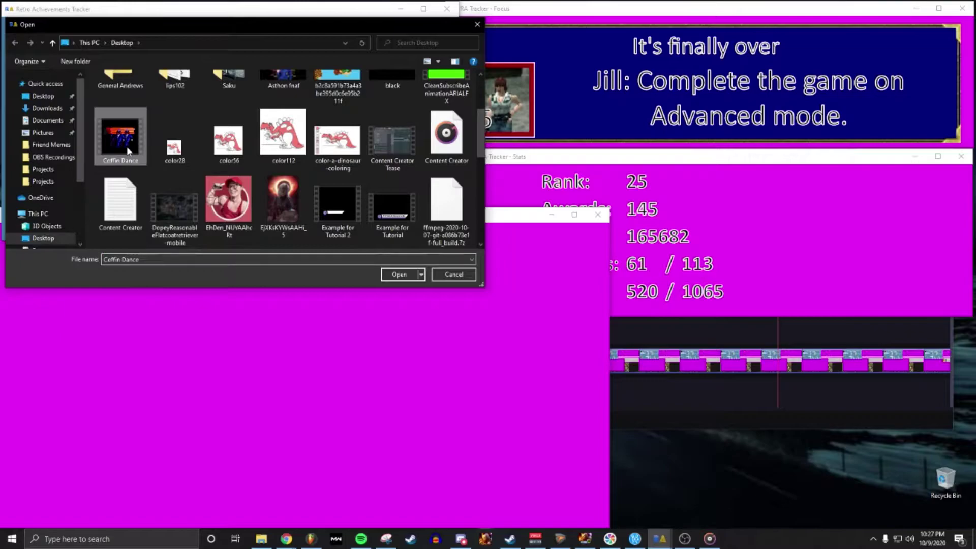
click(397, 275)
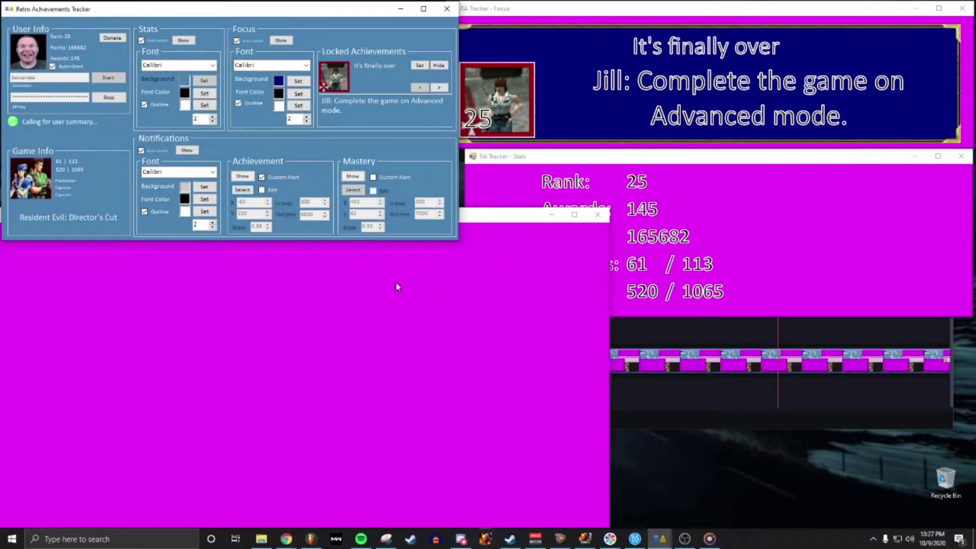
click(481, 219)
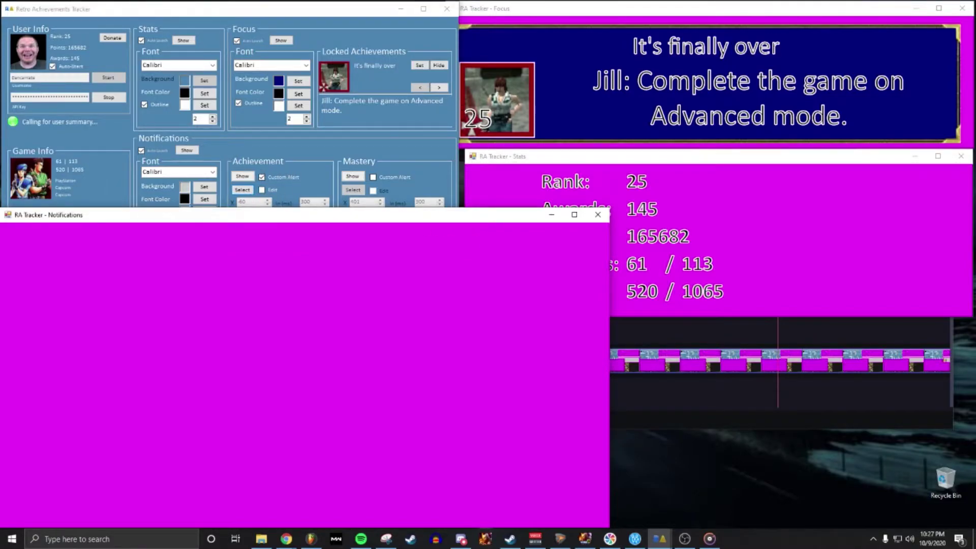
Step: Turn on editing for the achievement alert and reduce the scale of its video to 0.31
click(262, 191)
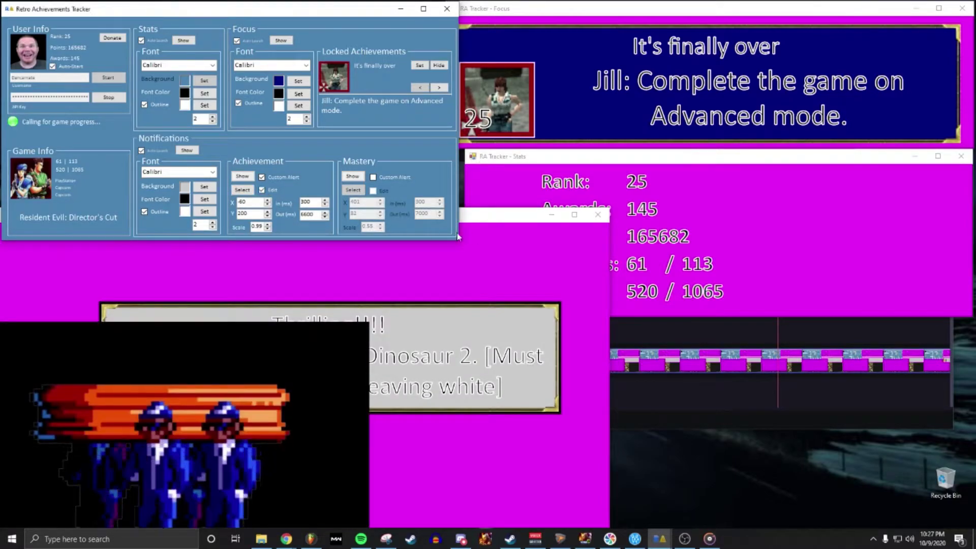
click(74, 358)
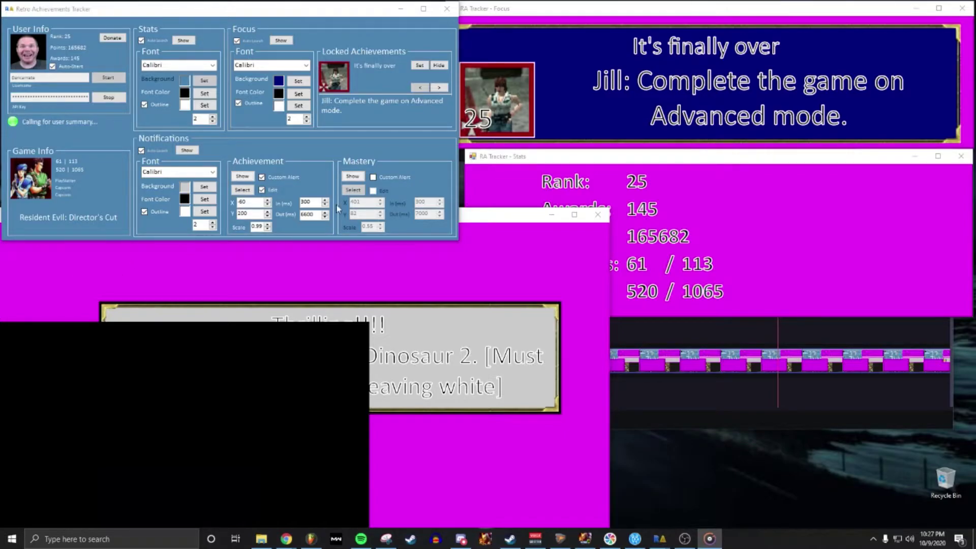
click(267, 205)
click(267, 205)
click(267, 205)
click(267, 204)
click(267, 205)
click(268, 229)
drag(268, 229, 268, 224)
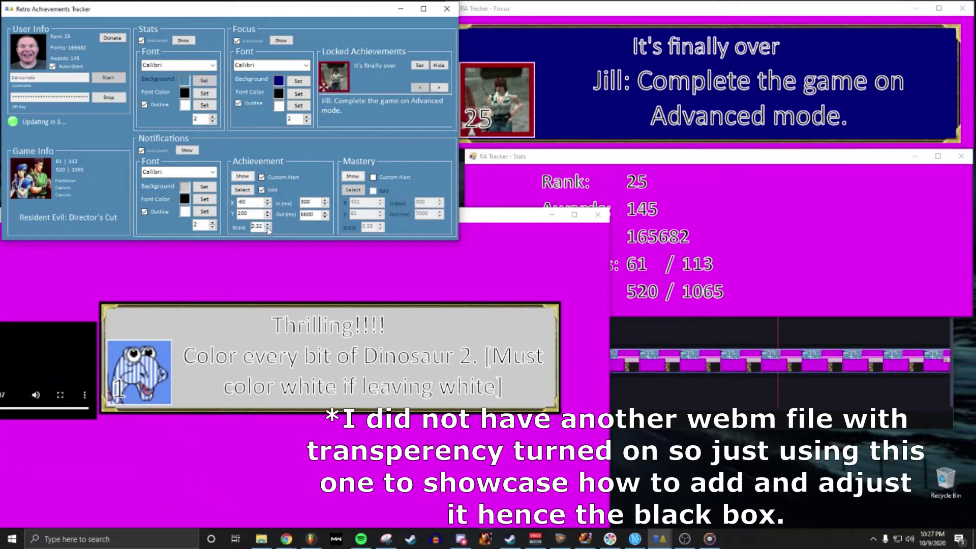
click(268, 230)
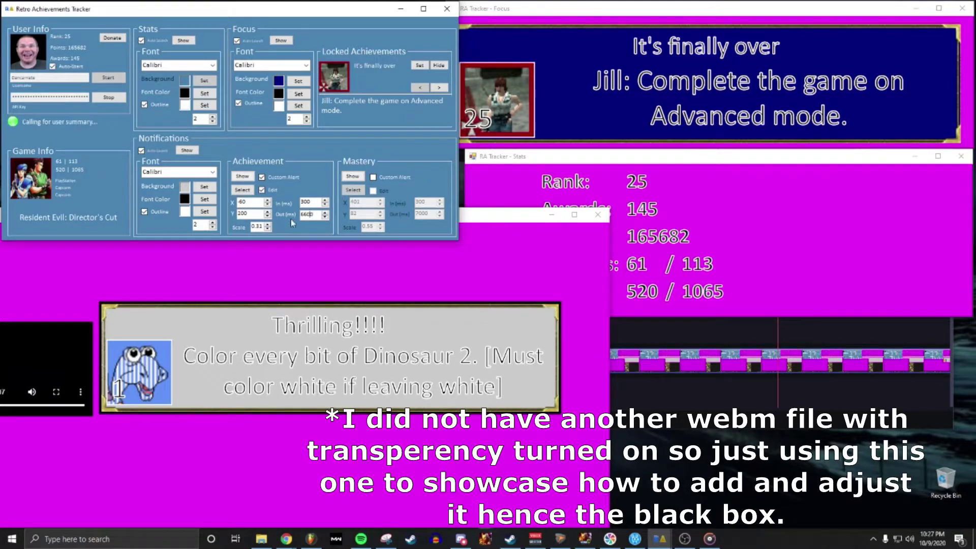
Step: Position the custom alert video over the achievement box at X 219 and Y 173
click(267, 201)
click(268, 200)
click(268, 200)
click(268, 201)
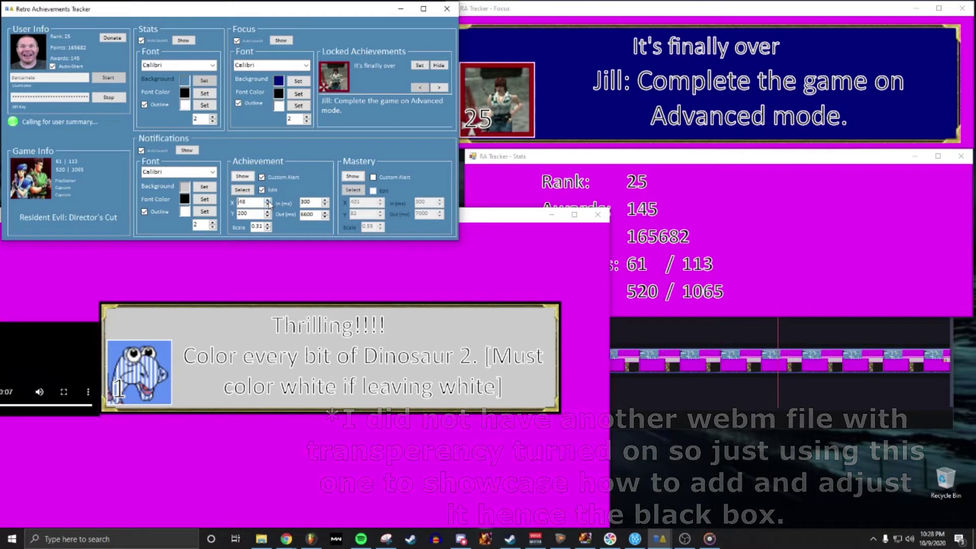
click(268, 201)
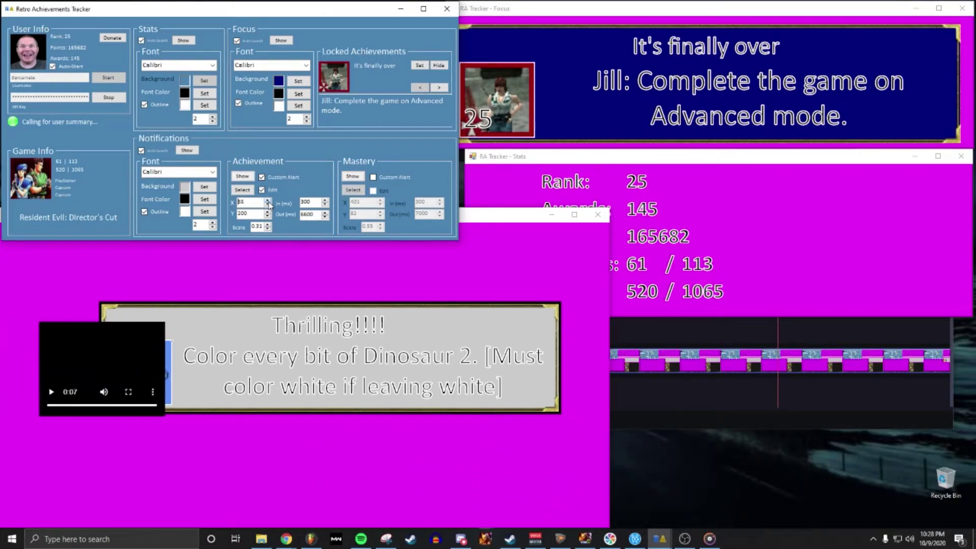
click(268, 200)
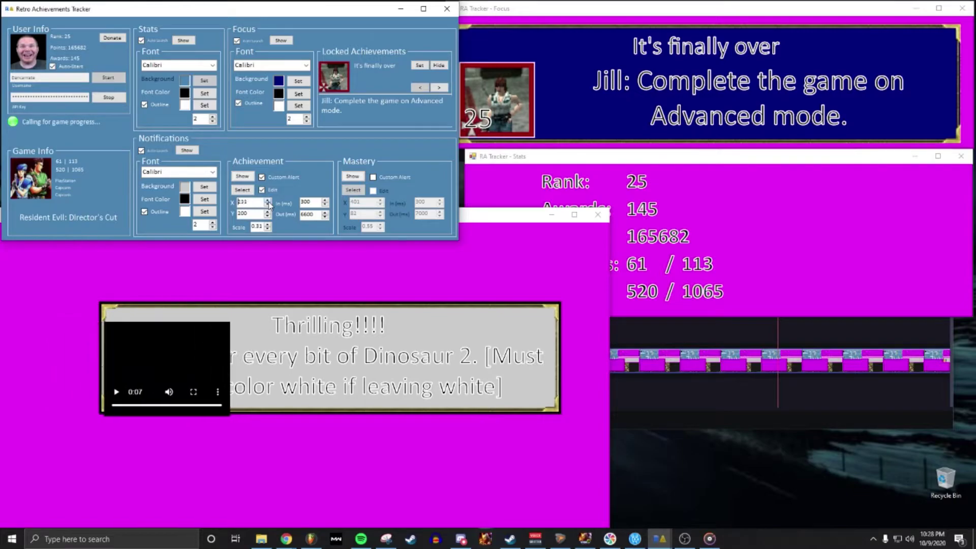
click(268, 219)
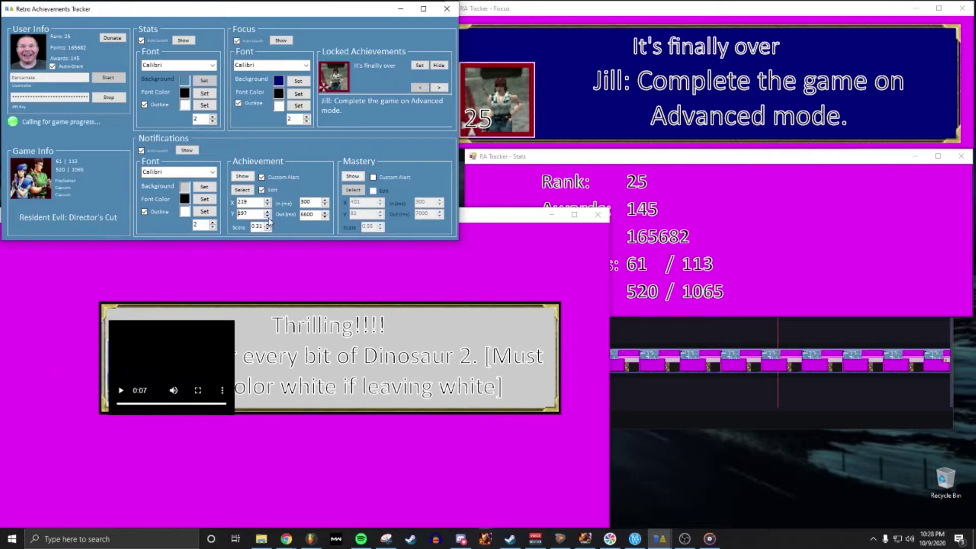
click(268, 218)
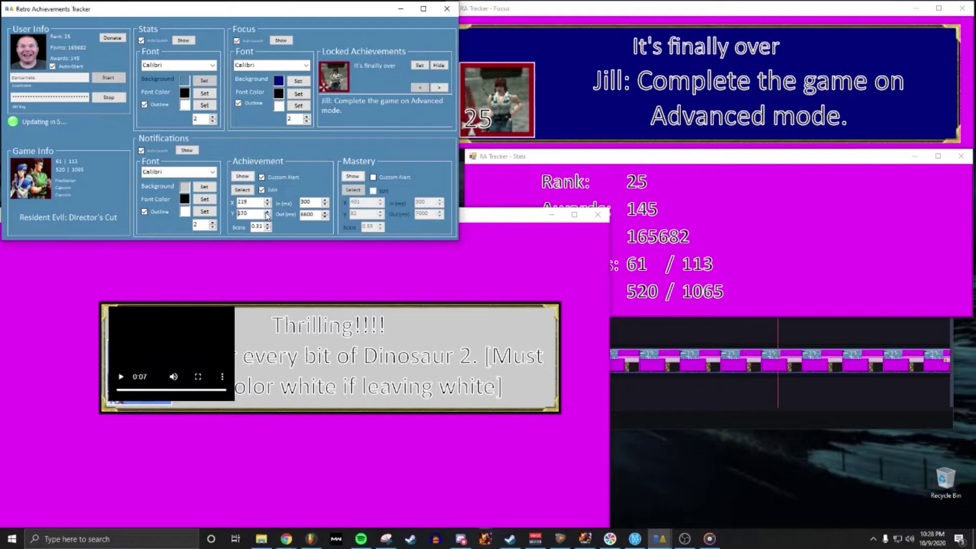
Step: Preview the achievement alert, set its out time to 7000 ms, and preview it again
click(243, 177)
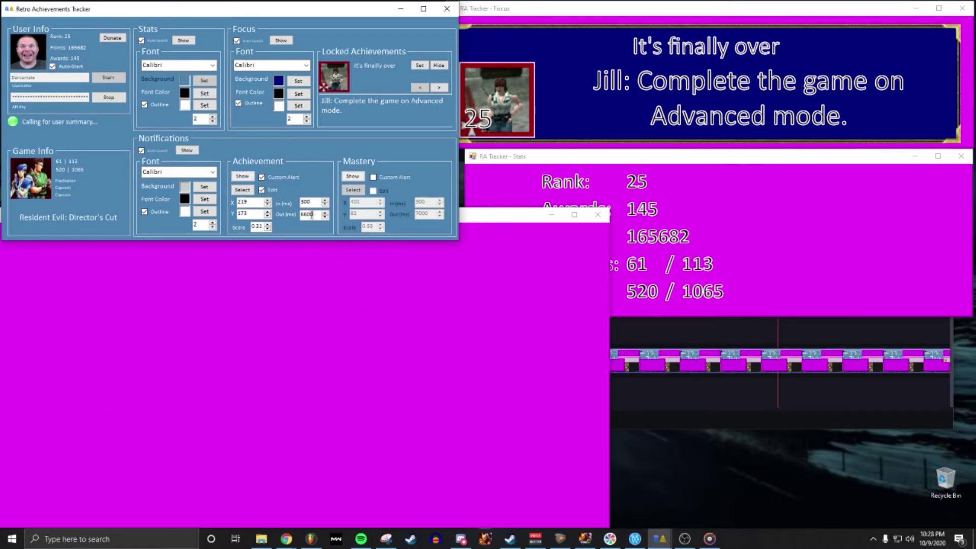
text(70)
click(242, 176)
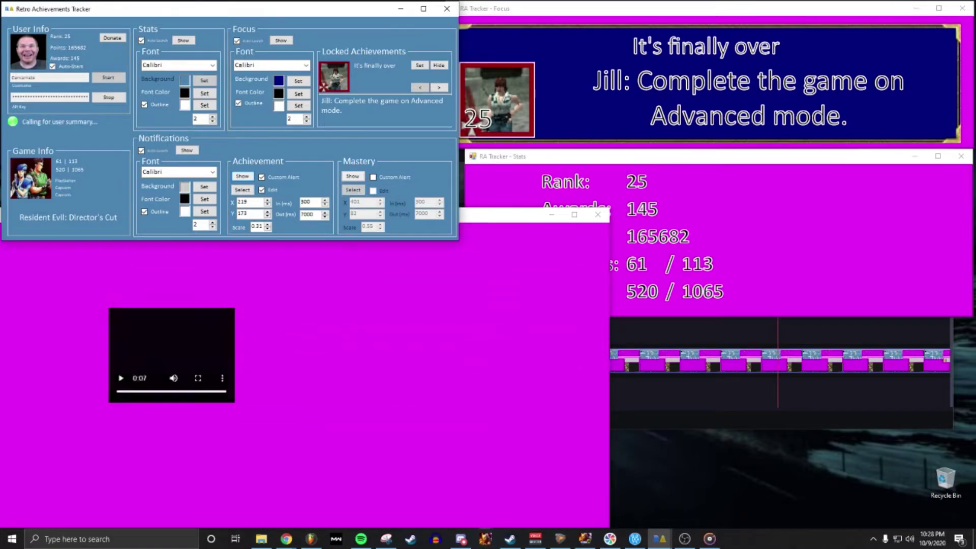
Step: Disable the custom achievement alert and preview the mastery notification with the Notifications window placed below the tracker
click(262, 177)
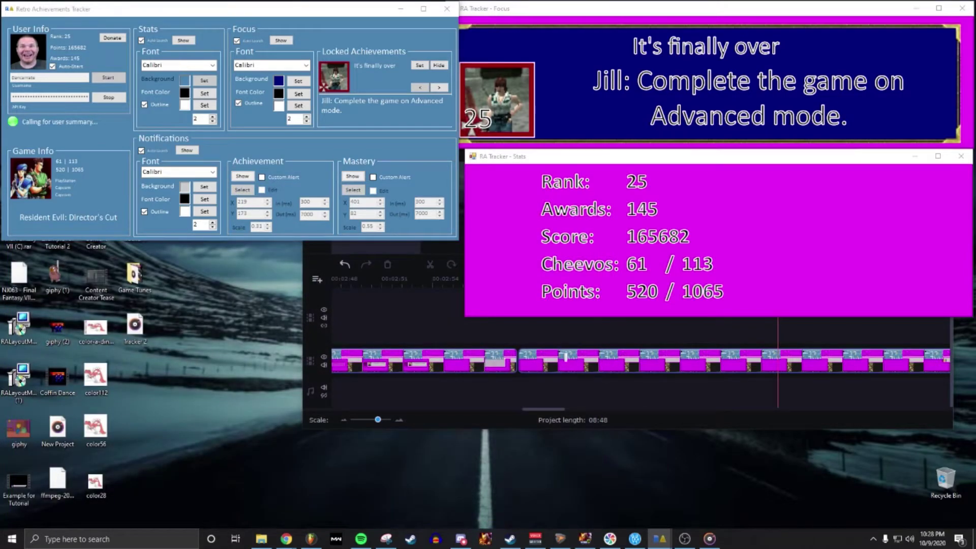
click(187, 150)
drag(543, 191, 304, 222)
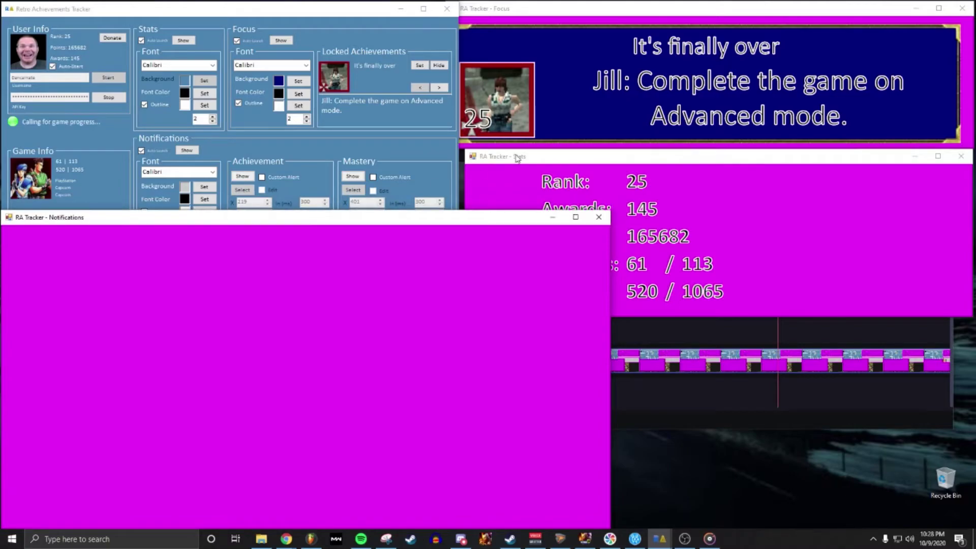
click(352, 176)
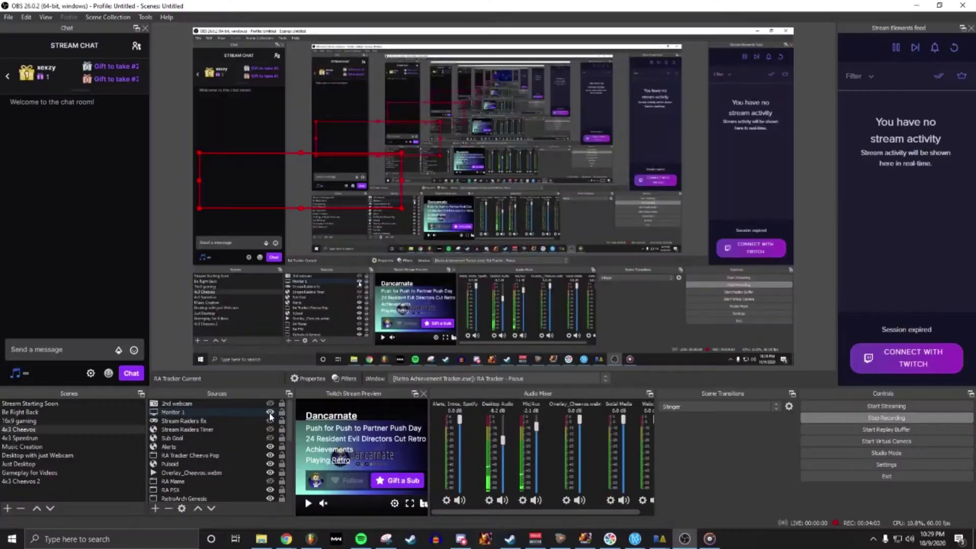
Step: Switch to OBS and examine the window, capture method and match priority of the RA Tracker Stats source
scroll(178, 416, down, 5)
scroll(196, 435, down, 1)
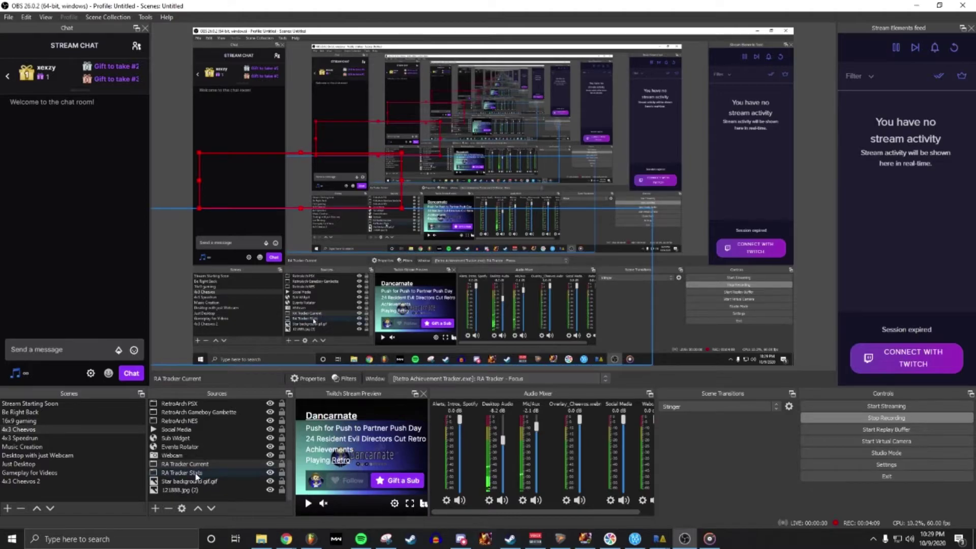
right_click(197, 474)
click(219, 466)
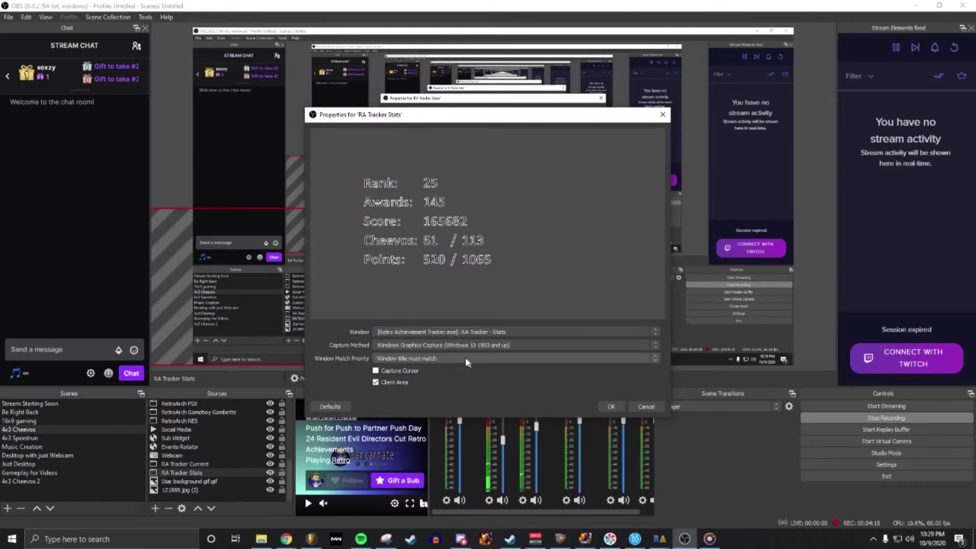
click(633, 405)
Step: Examine the crop and Chroma Key filter settings of the RA Tracker Stats source
right_click(171, 476)
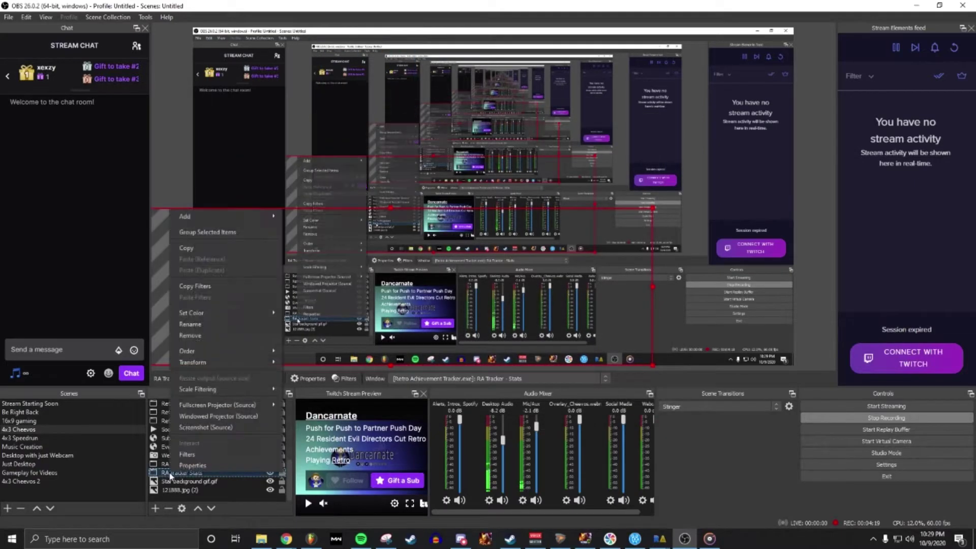
click(189, 454)
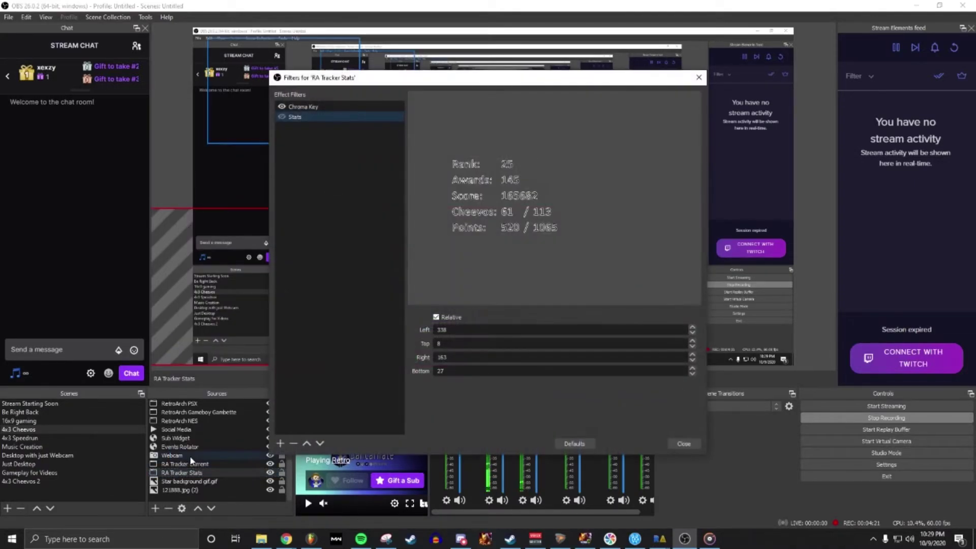
click(306, 107)
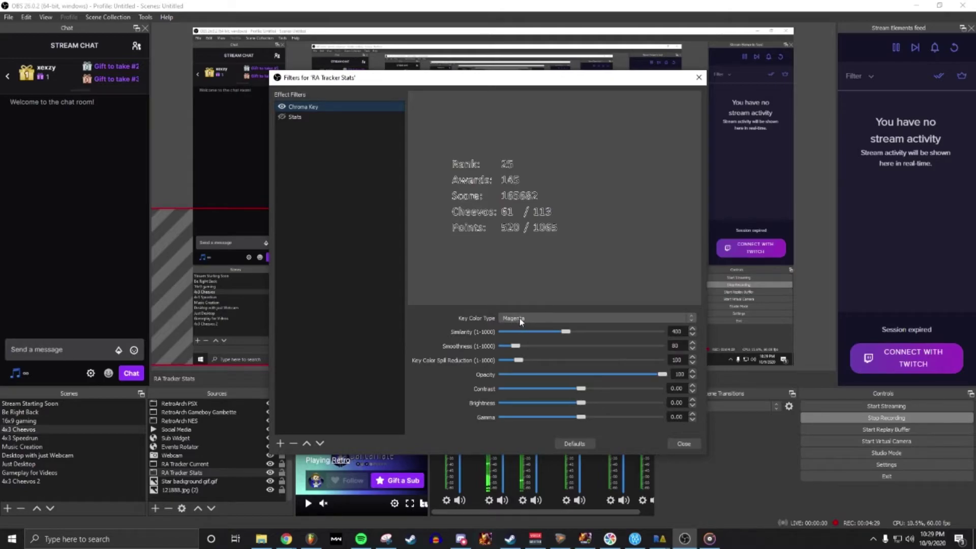
click(683, 444)
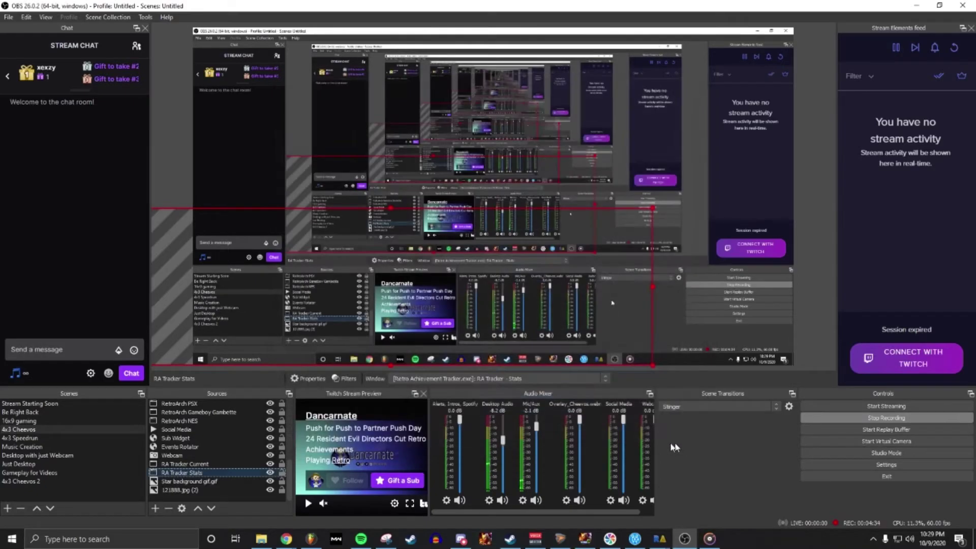
Step: Examine the crop and Chroma Key filter settings of the RA Tracker Current source
click(205, 464)
right_click(205, 464)
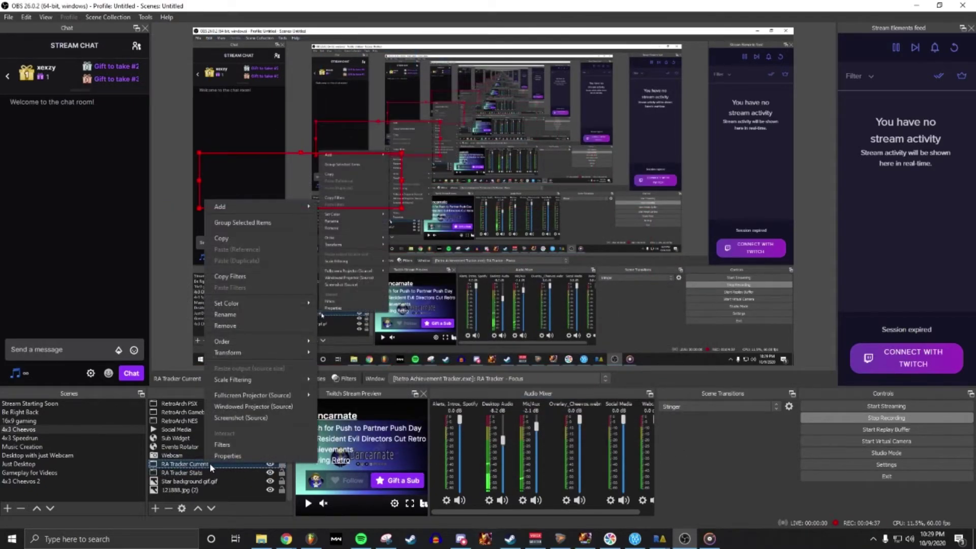
click(293, 444)
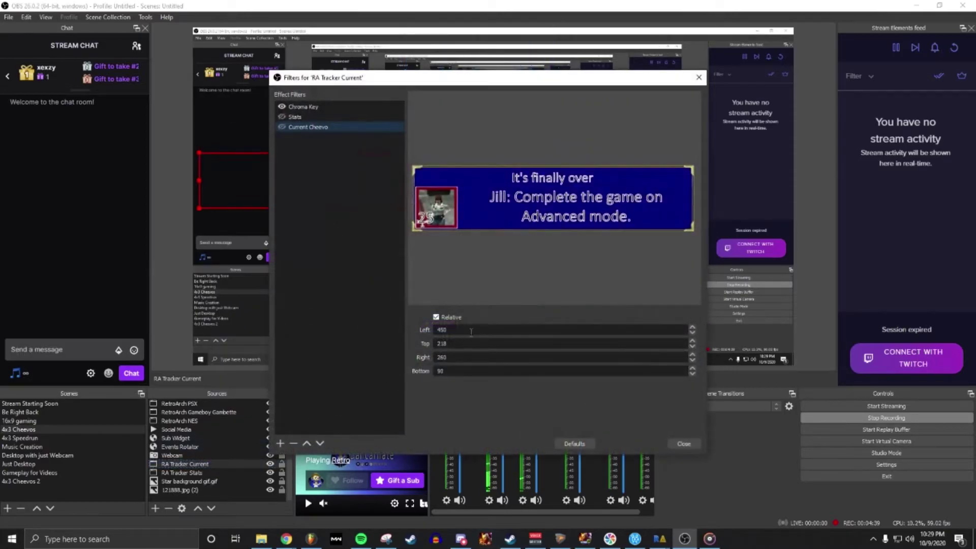
click(297, 110)
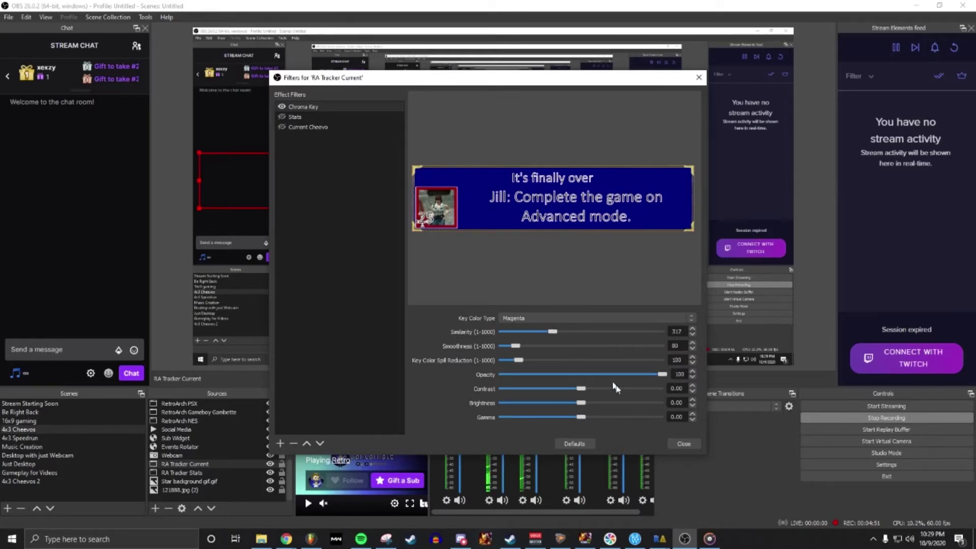
click(683, 444)
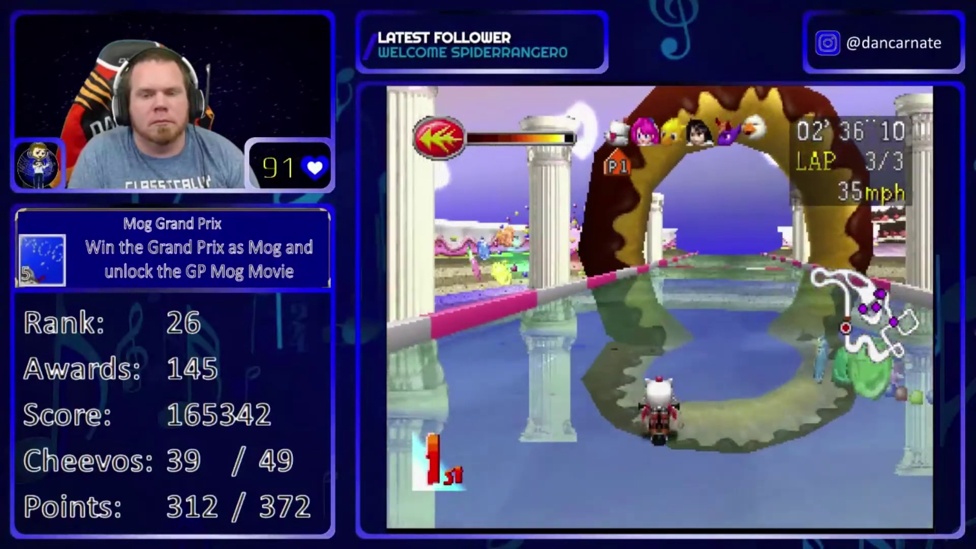
key(space)
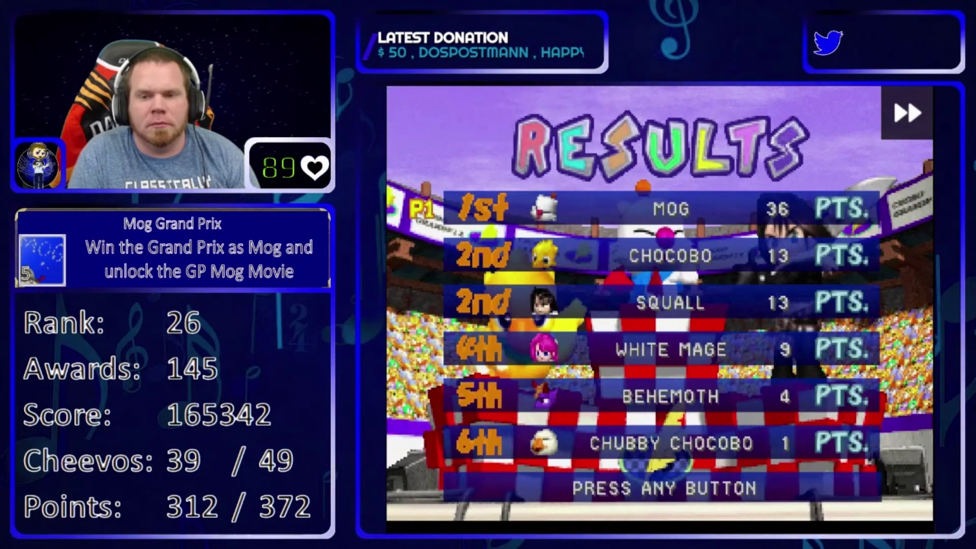
key(Return)
key(Return)
key(Return)
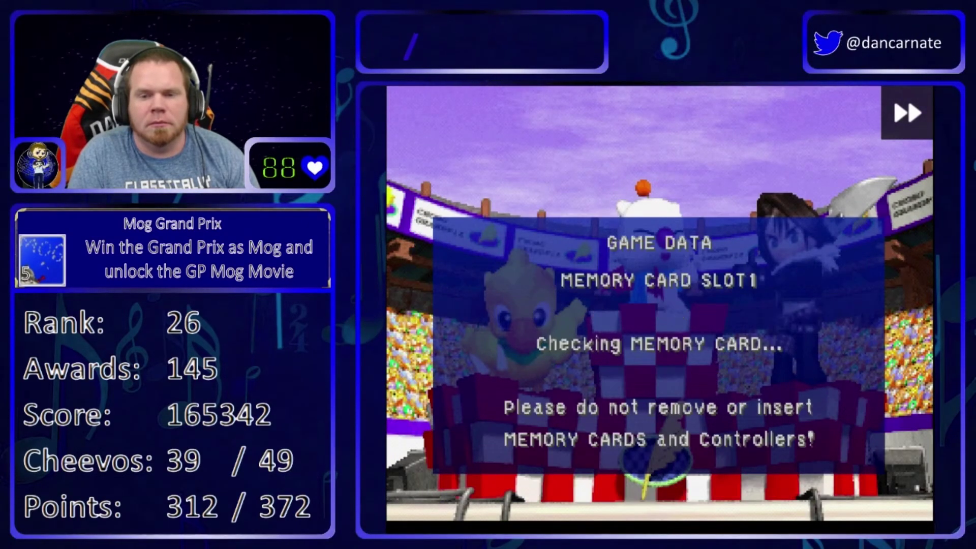
key(Left)
key(Return)
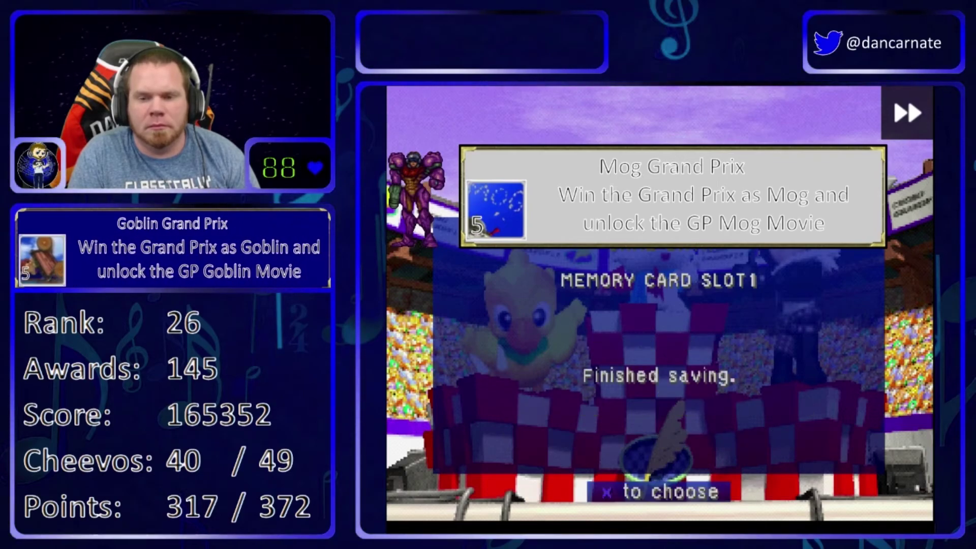